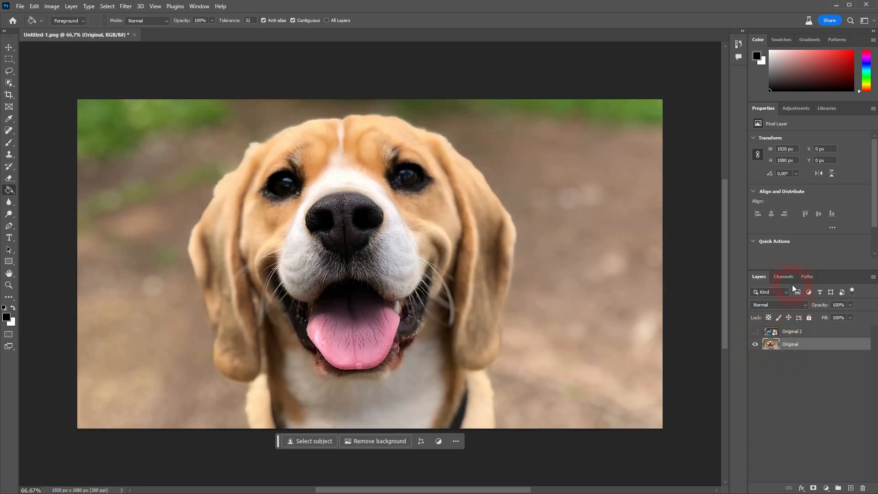
- Add a new alpha channel to the beagle image
click(783, 277)
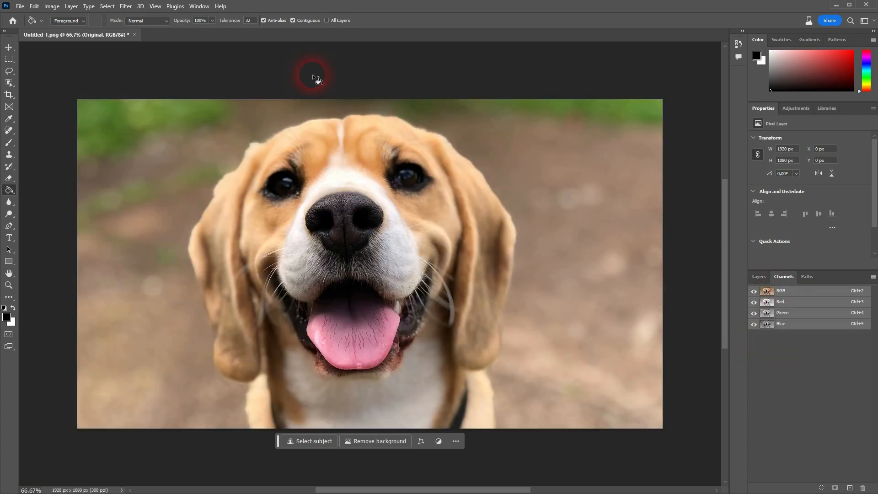
click(199, 6)
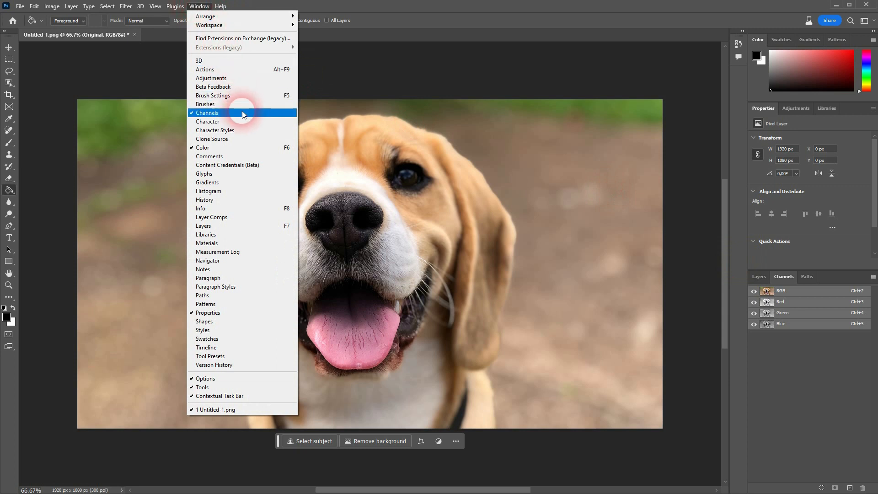
click(807, 381)
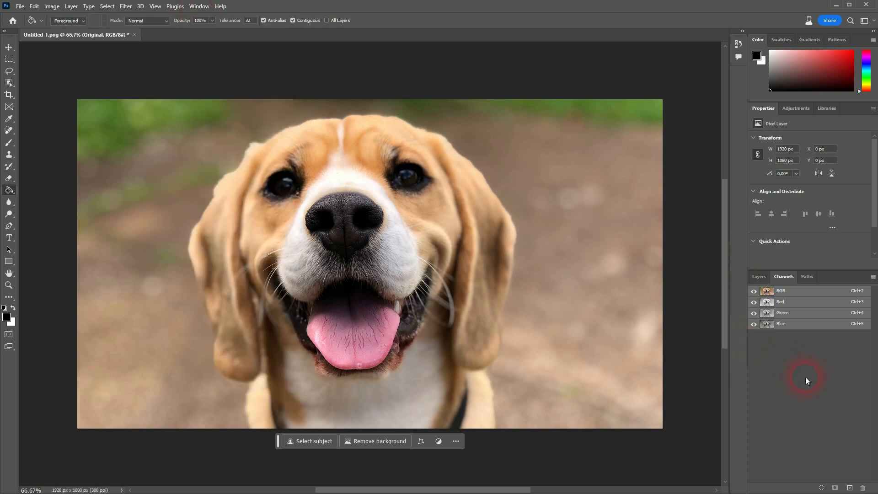
click(851, 487)
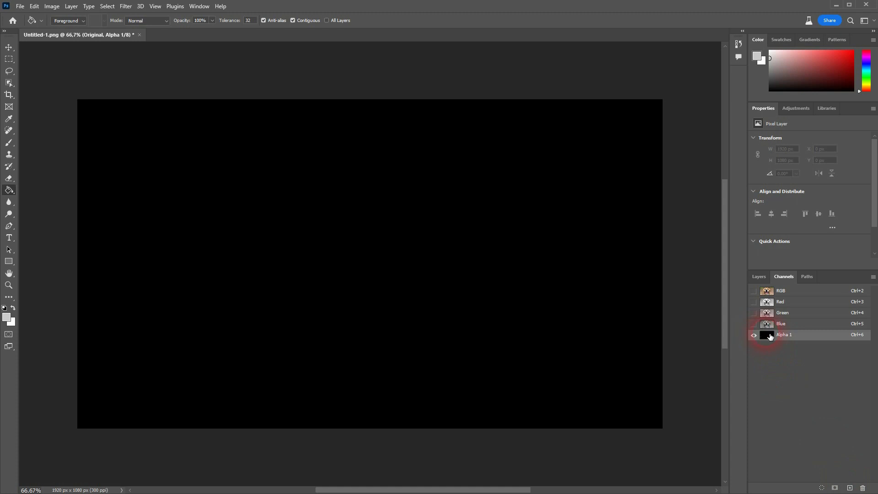
- Reset the colors to default and set the foreground color to a gray of 50% brightness
click(4, 308)
click(14, 310)
click(7, 317)
click(337, 120)
drag(177, 136, 137, 141)
click(344, 123)
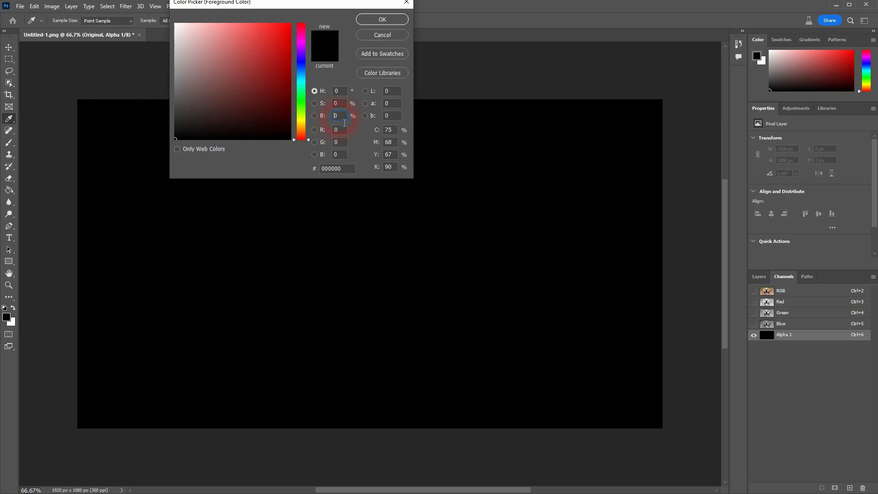
text(50)
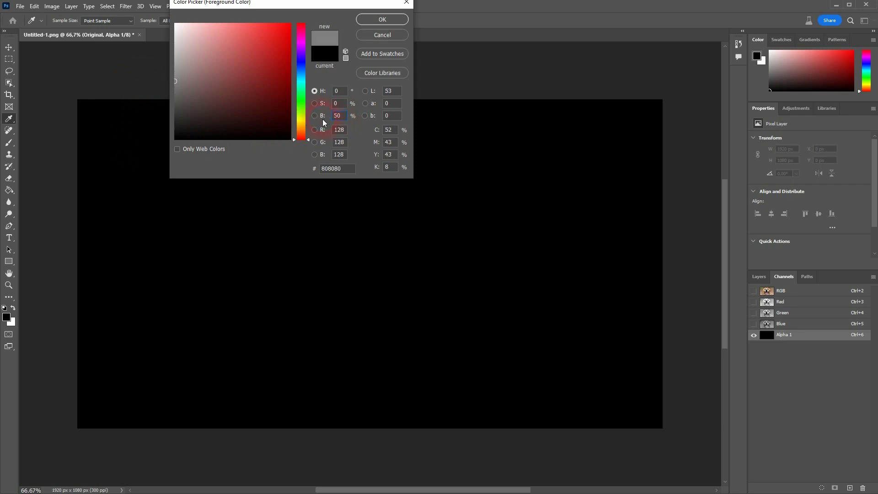
click(383, 19)
- Fill the whole Alpha 1 channel with the foreground gray using the Paint Bucket tool
key(g)
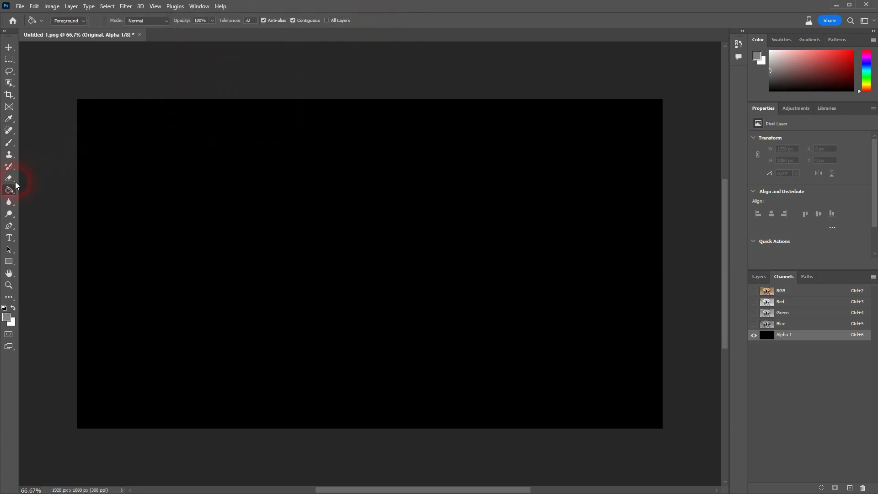
right_click(9, 190)
click(61, 197)
click(360, 253)
- Load Alpha 1 as a selection, then show the RGB composite with the alpha channel hidden and return to the layer list
ctrl+click(771, 340)
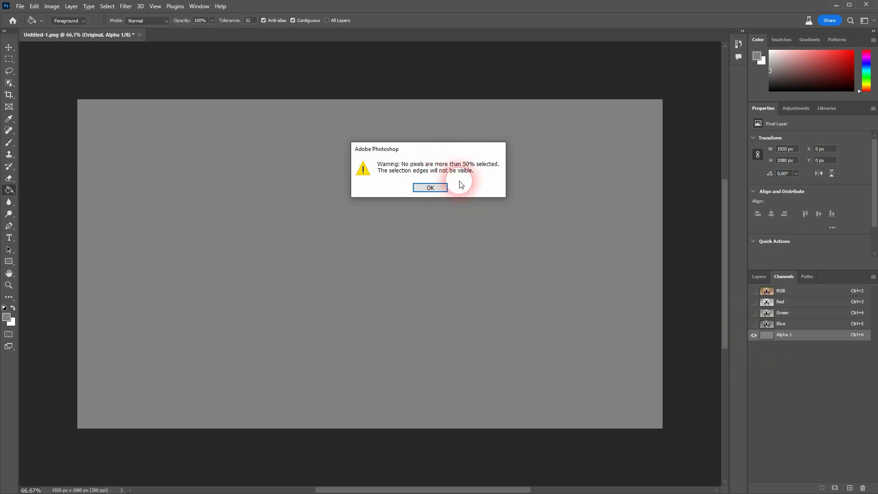
click(430, 187)
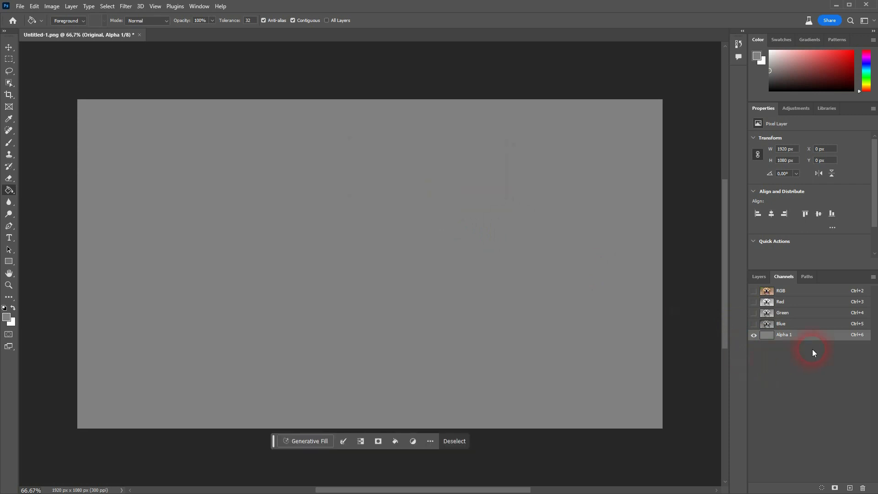
click(753, 291)
click(754, 336)
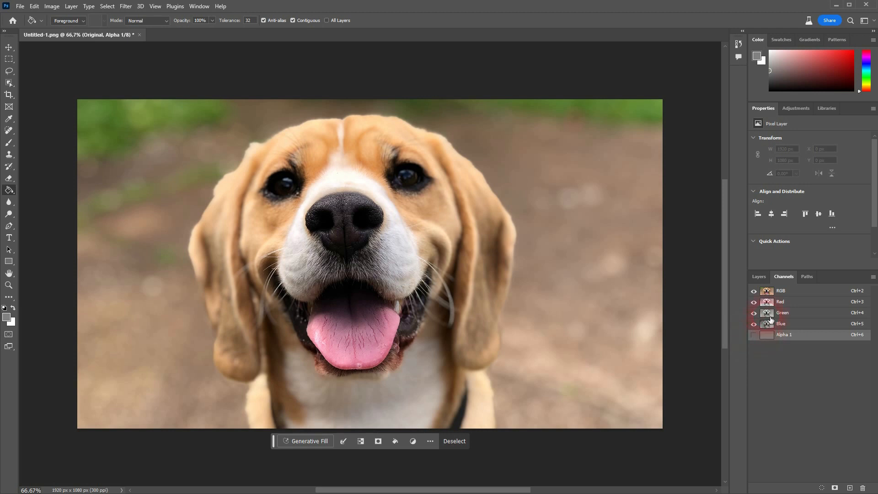
click(759, 277)
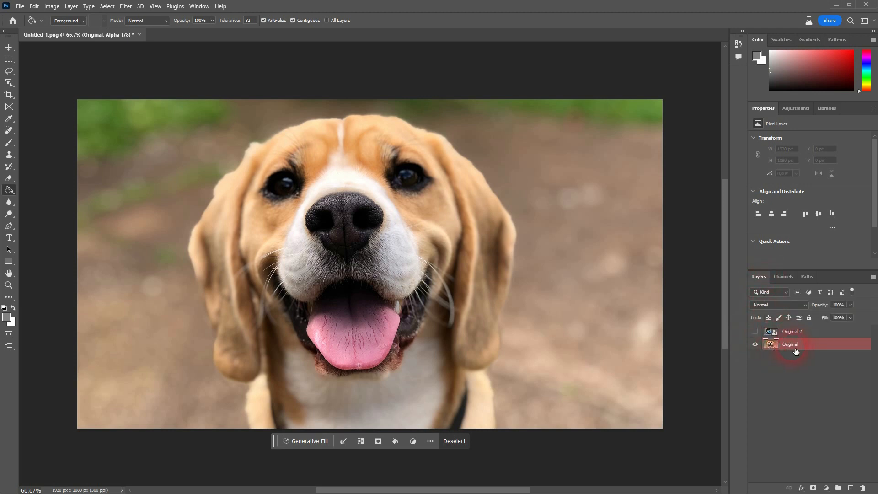
- Run Generative Fill on the selection with the prompt "painting", compare the variations and keep the first one
click(299, 446)
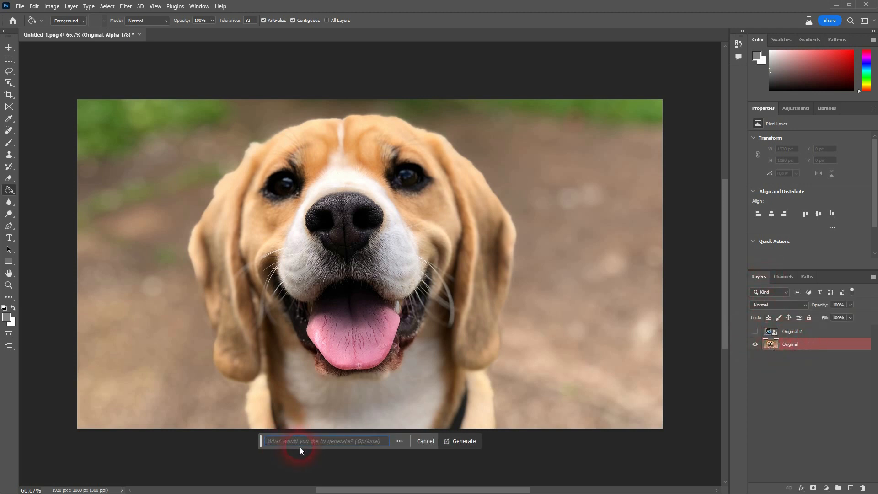
text(paintin)
click(463, 441)
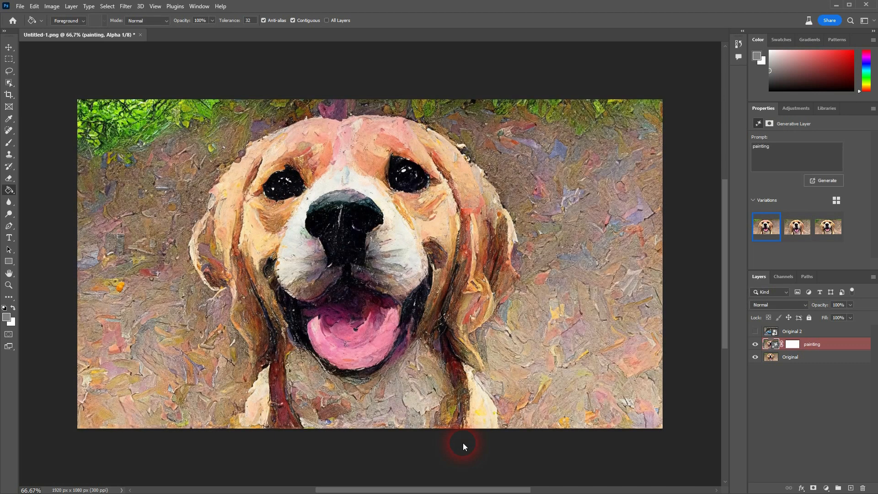
click(805, 227)
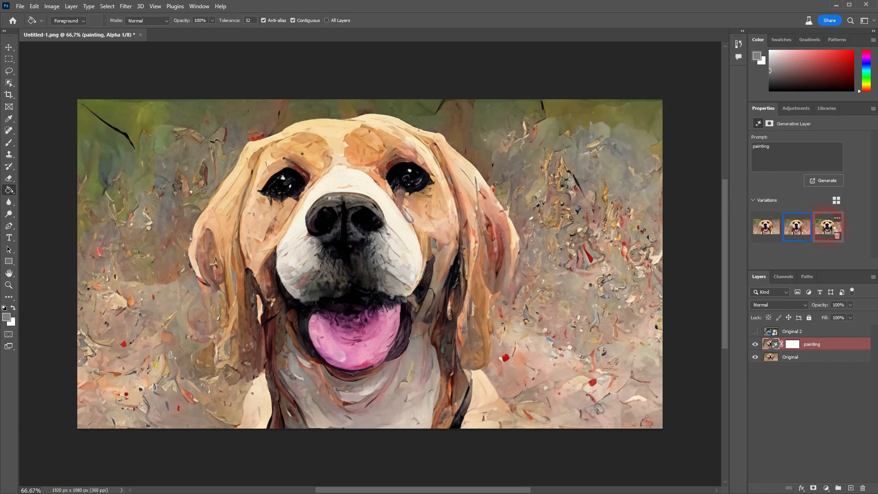
click(828, 231)
click(766, 228)
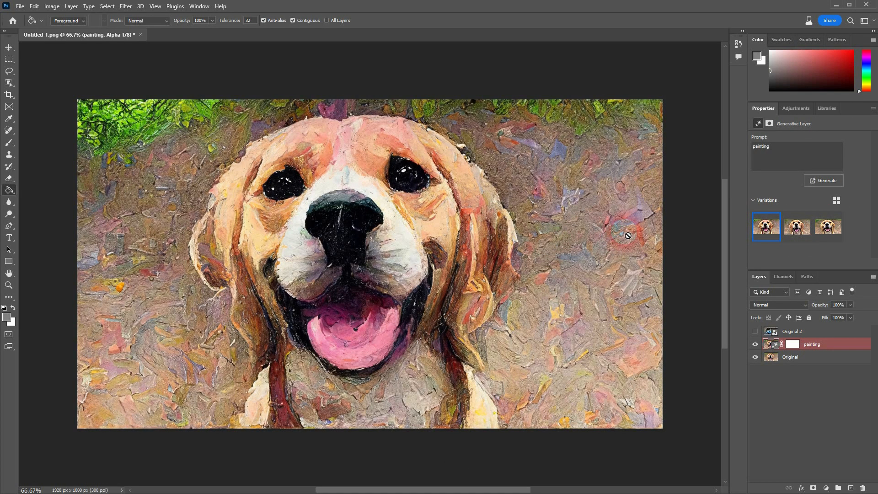
- Rename the generated layer to "50% painting", hide it and make the Original layer active
double_click(823, 345)
text(50)
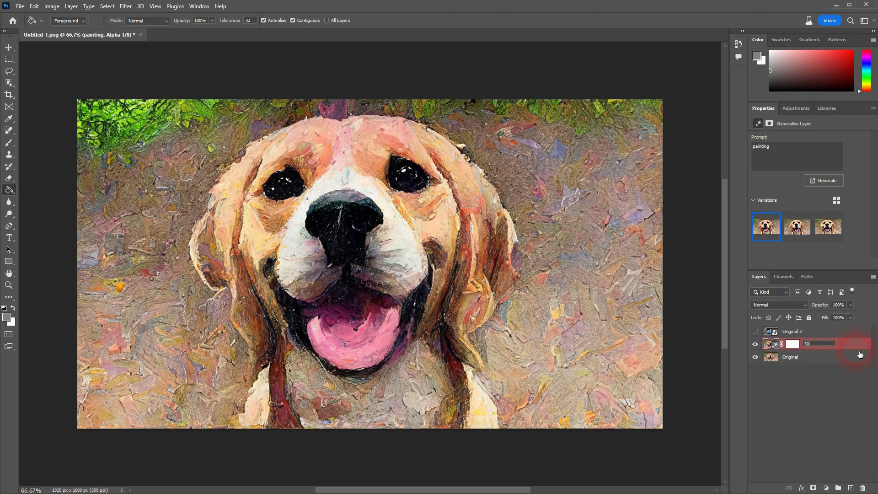
text(% painting)
key(Return)
click(821, 347)
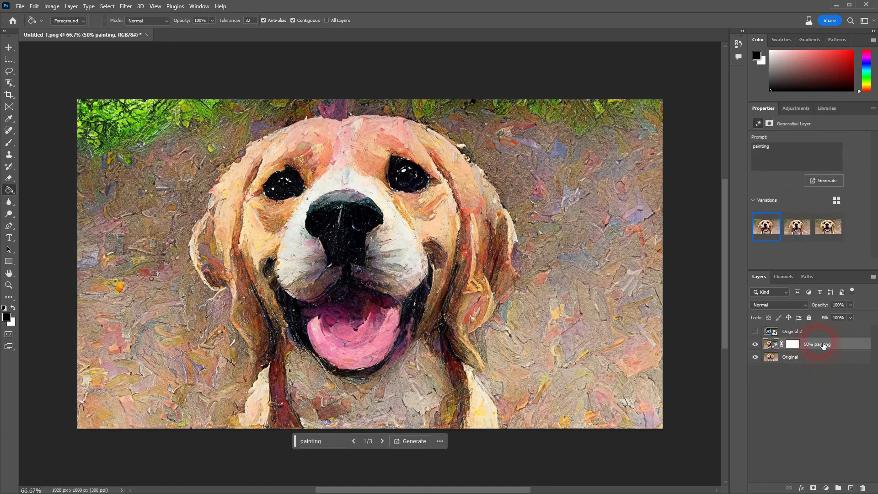
click(755, 343)
click(814, 363)
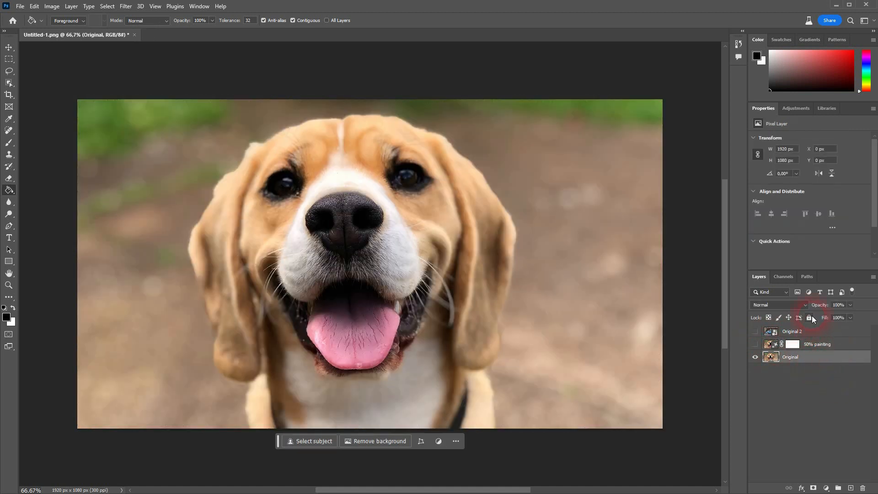
- Refill the Alpha 1 channel with a gray of 30% brightness using the Paint Bucket tool
click(783, 277)
click(793, 339)
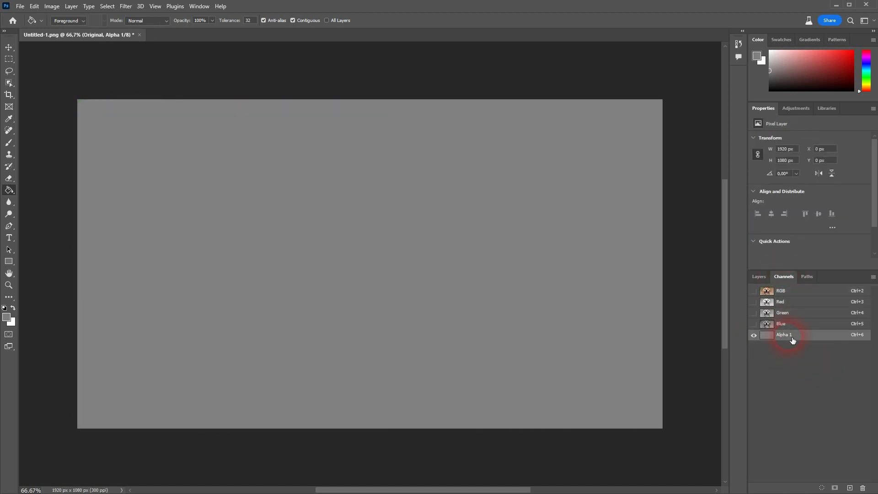
click(233, 326)
click(11, 313)
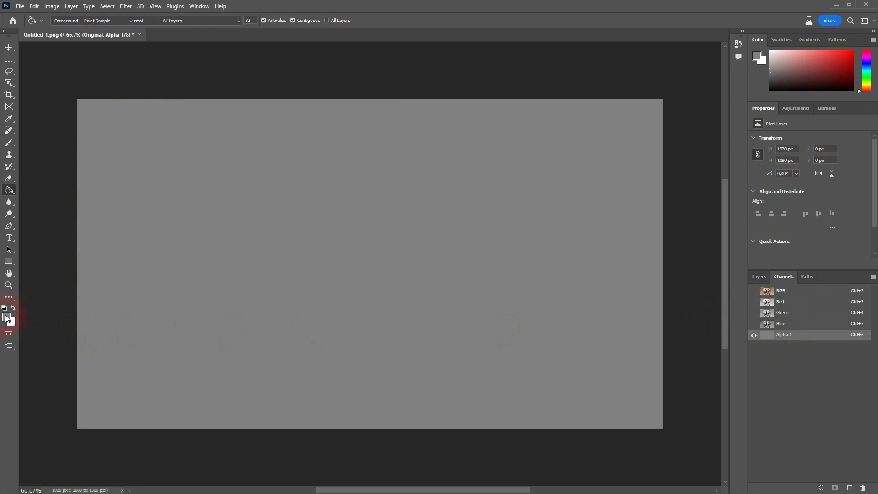
drag(347, 124, 328, 124)
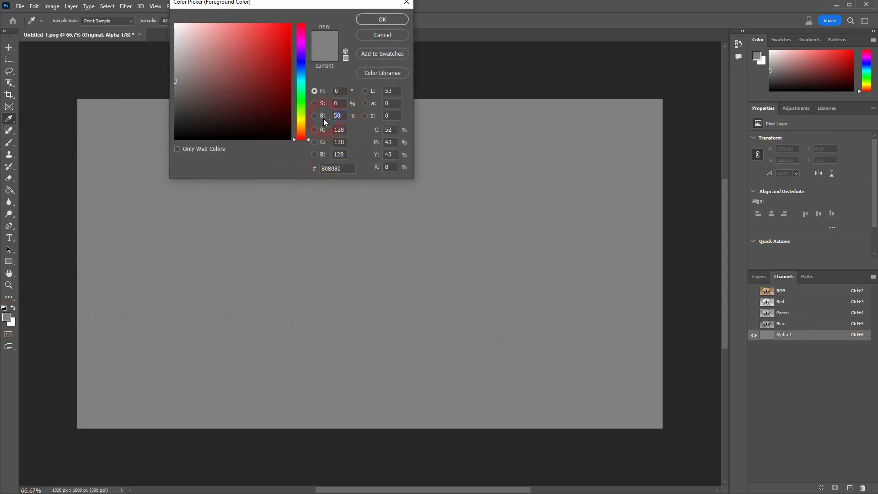
text(30)
click(383, 20)
key(g)
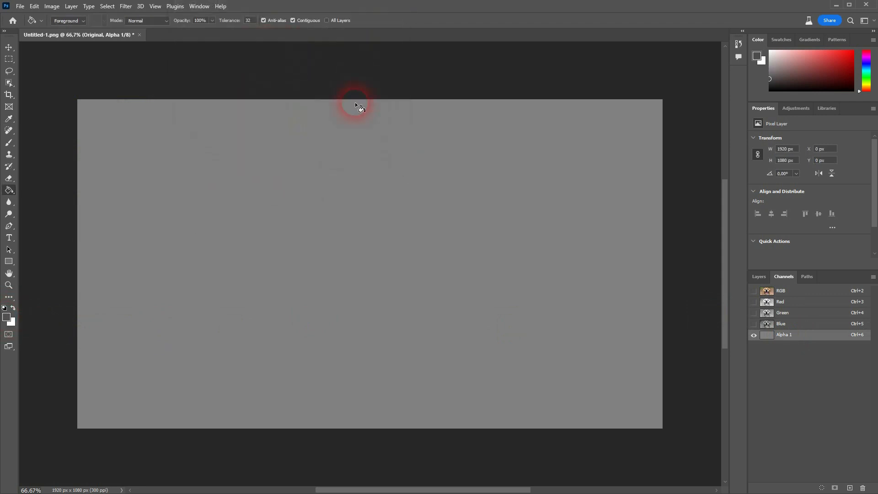
click(325, 301)
- Load the refilled Alpha 1 channel as a selection and make the Original layer active
ctrl+click(770, 335)
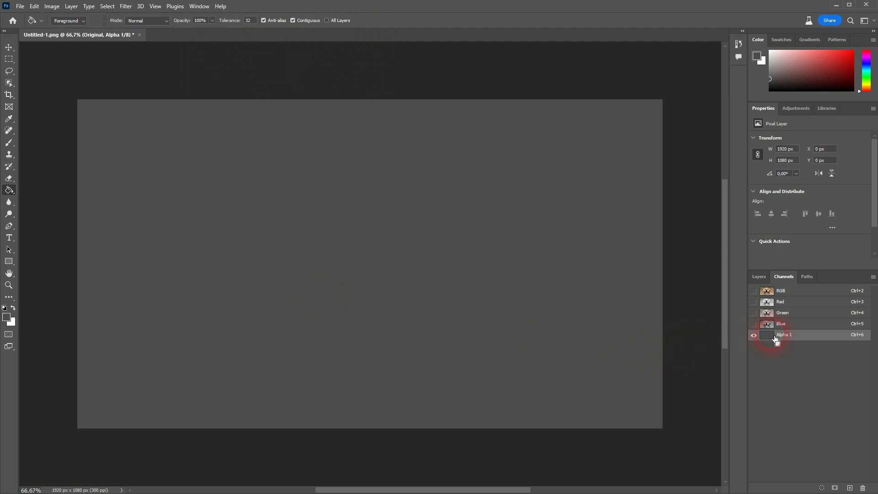
key(Return)
click(759, 276)
click(793, 361)
click(821, 360)
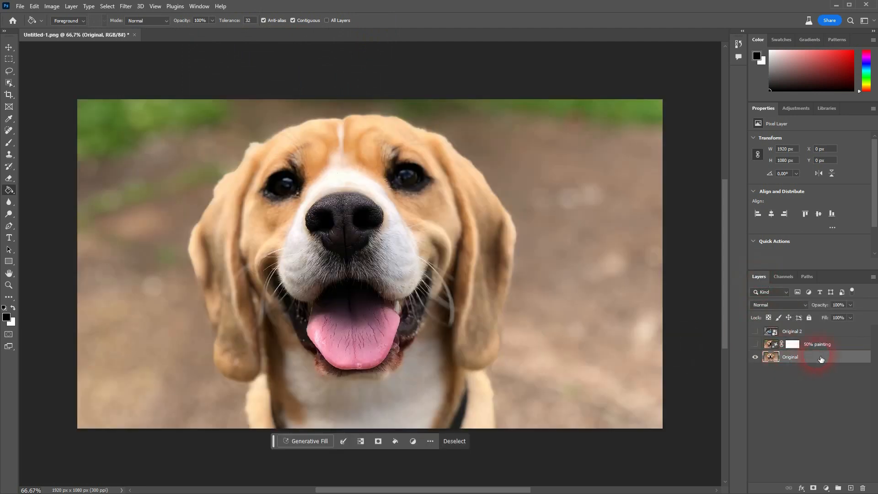
- Generate a "painting" Generative Fill from the weaker selection, compare the variations and keep the first one
click(300, 439)
text(pal)
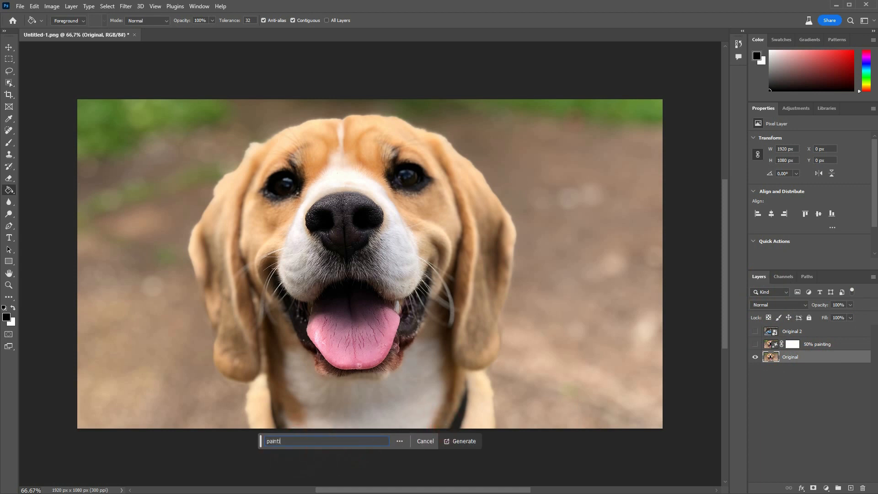
click(466, 441)
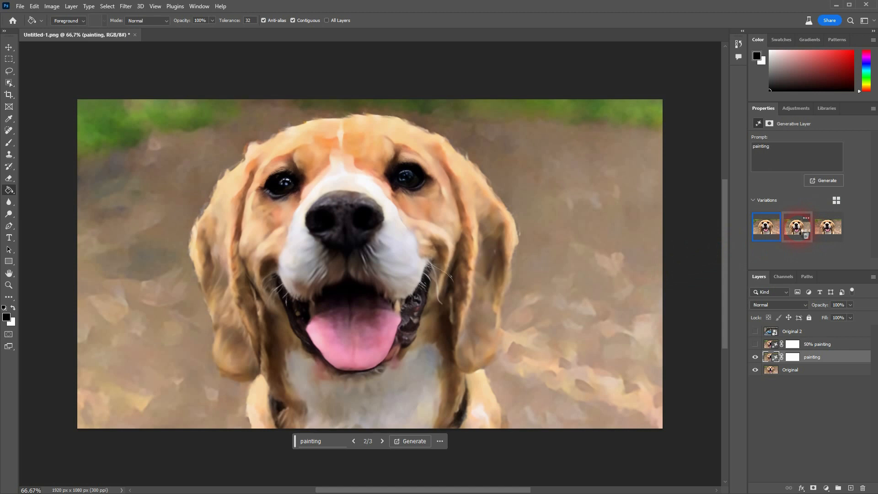
click(828, 227)
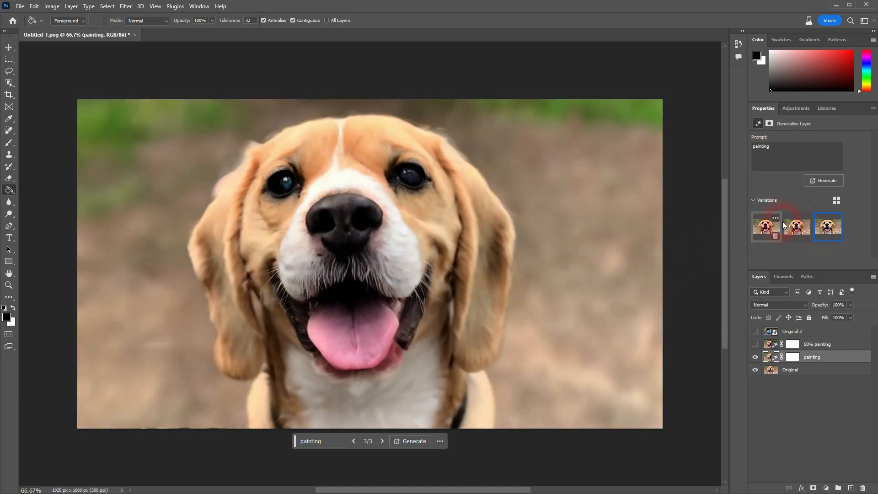
click(766, 227)
- Rename the new generative layer to "30% painting", hide it and make the Original layer active
double_click(813, 356)
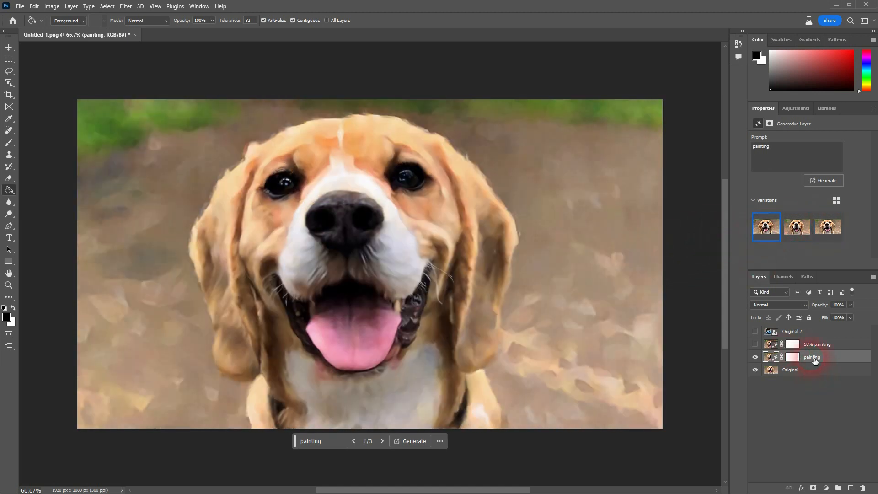
key(Home)
text(30%)
key(Return)
click(755, 356)
click(806, 376)
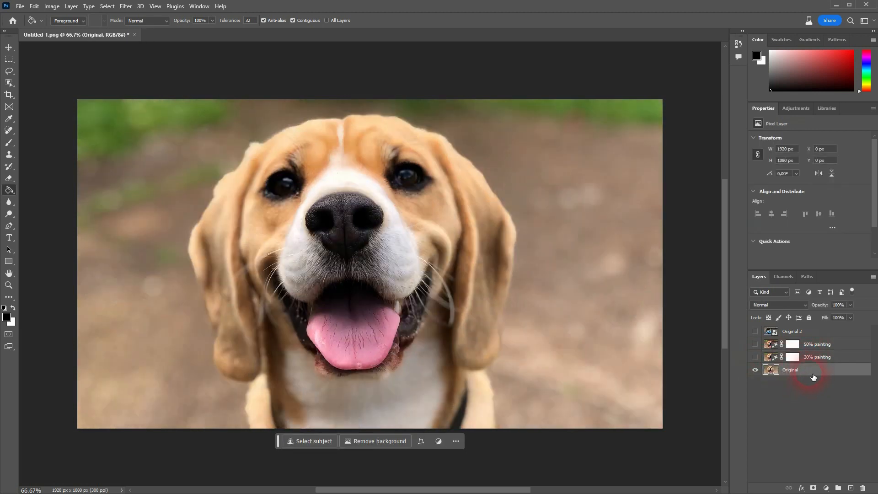
- Refill the Alpha 1 channel with a gray of 60% brightness using the Paint Bucket tool
click(784, 276)
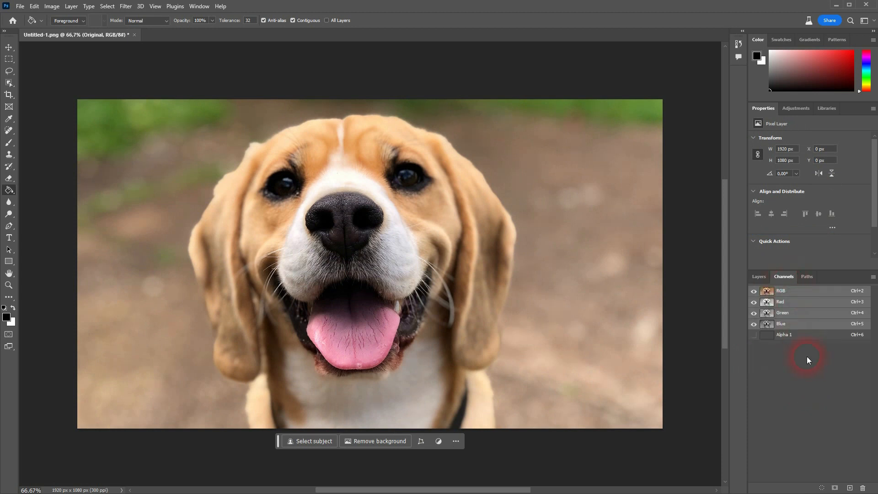
click(788, 337)
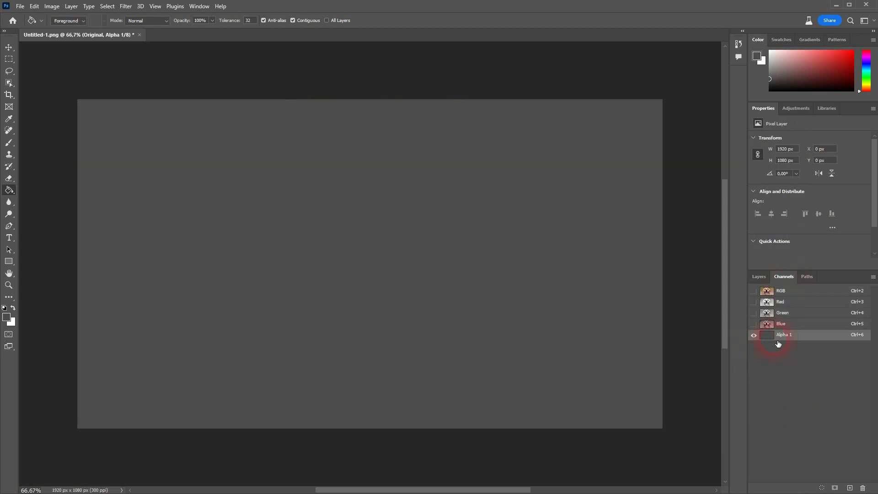
click(7, 316)
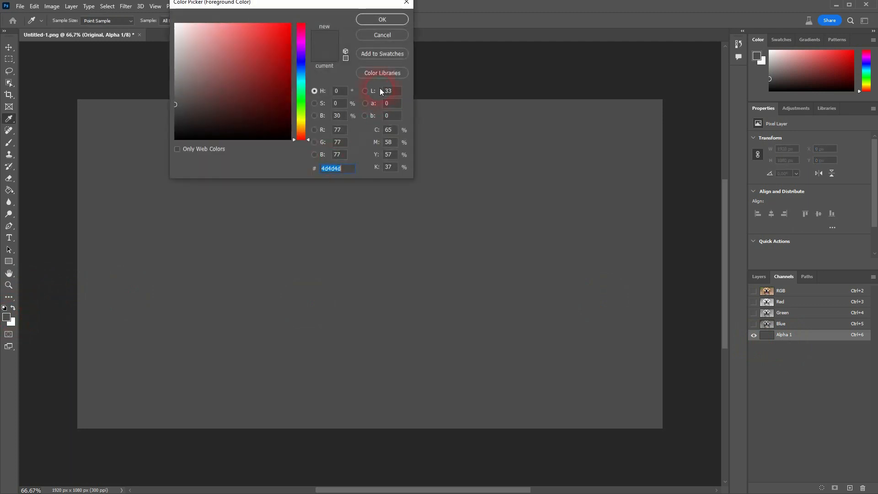
click(337, 116)
text(60)
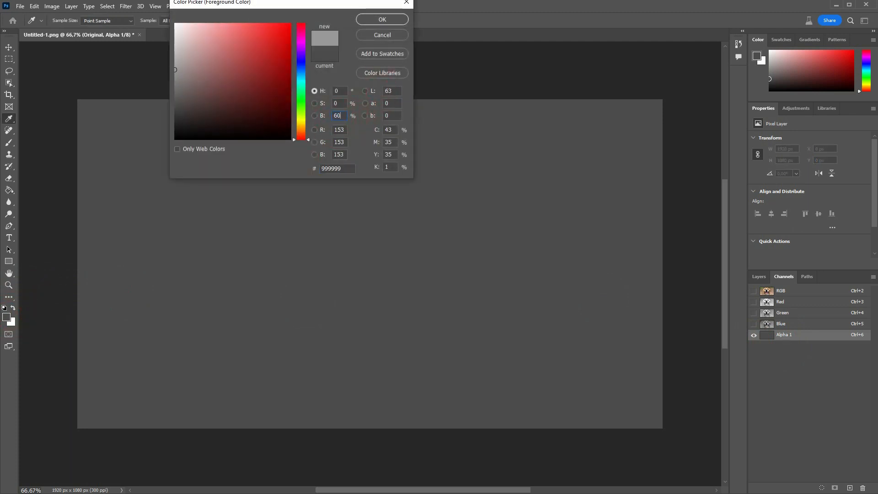
text(g)
click(381, 20)
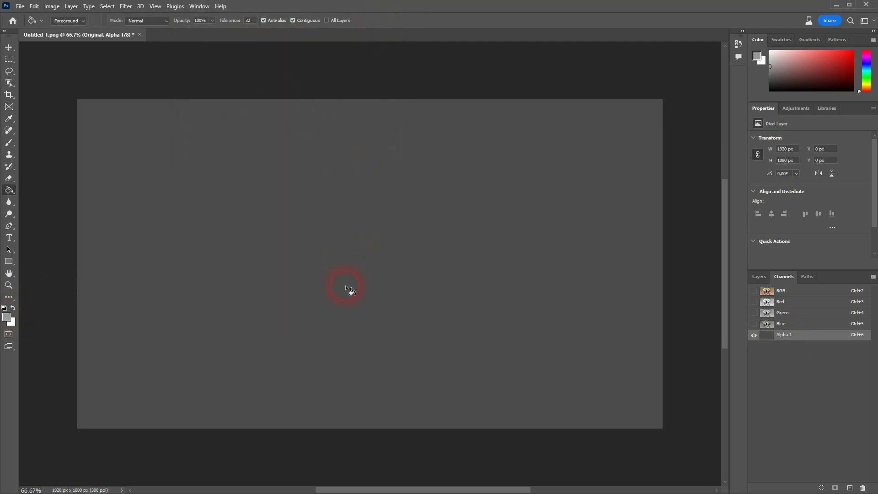
click(345, 292)
- Load the 60% gray Alpha 1 channel as a selection and select the Original layer
ctrl+click(772, 337)
click(757, 278)
click(787, 371)
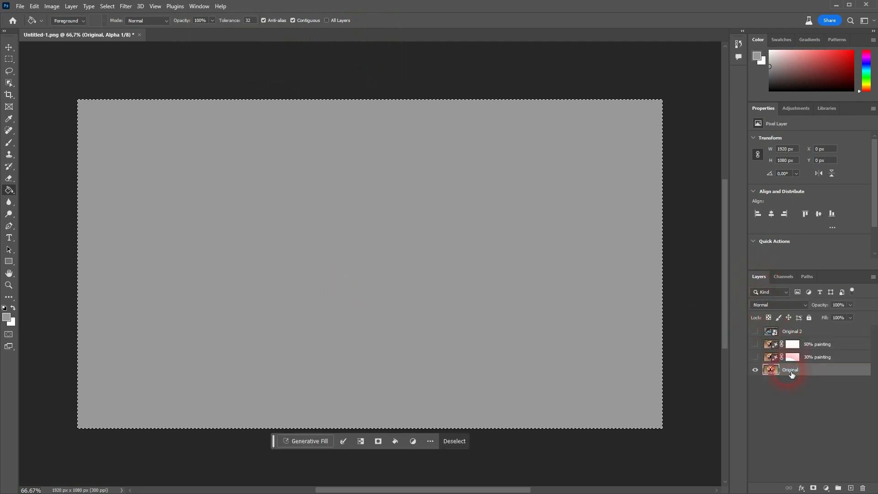
- Generate a "painting" Generative Fill on the Original layer from the 60% selection, compare the variations and keep the third one
click(310, 441)
text(painting)
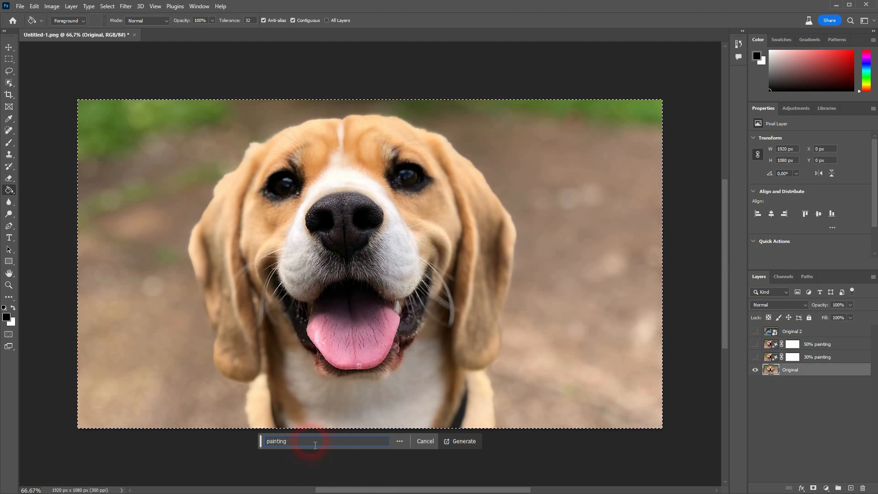
key(Return)
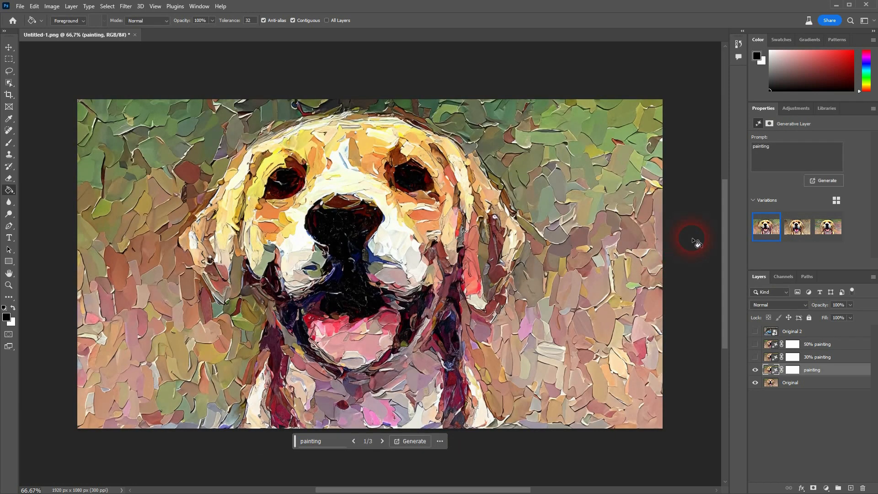
click(796, 237)
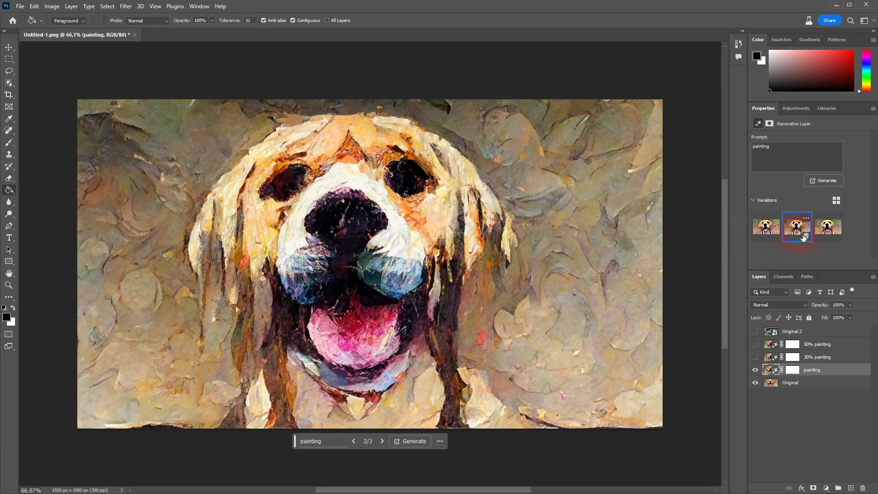
click(831, 228)
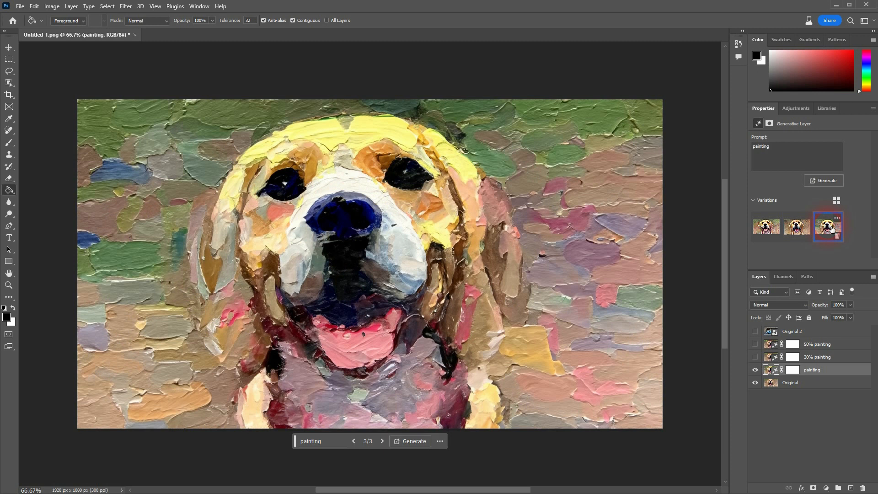
click(803, 234)
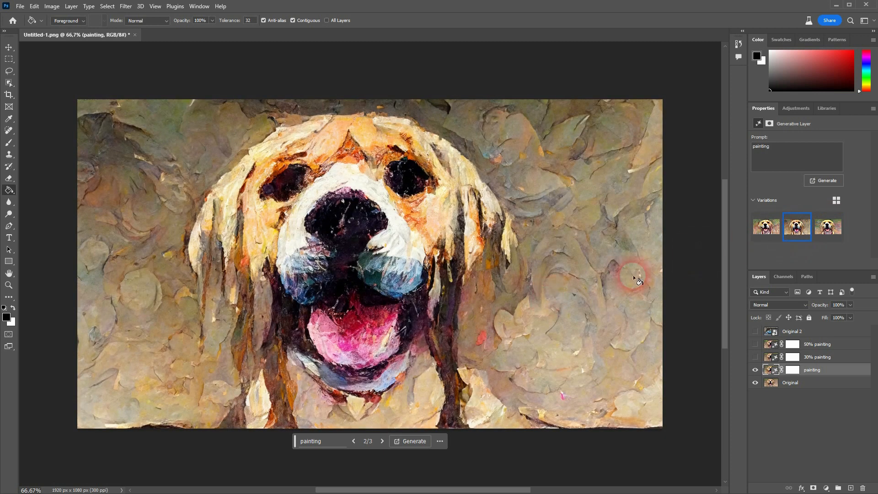
click(824, 232)
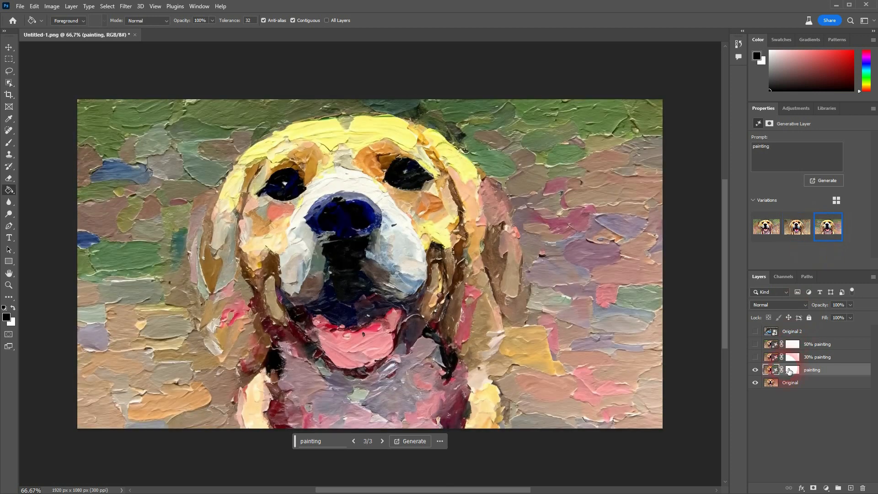
- Rename the new generative layer to "60% painting" and hide it
double_click(813, 369)
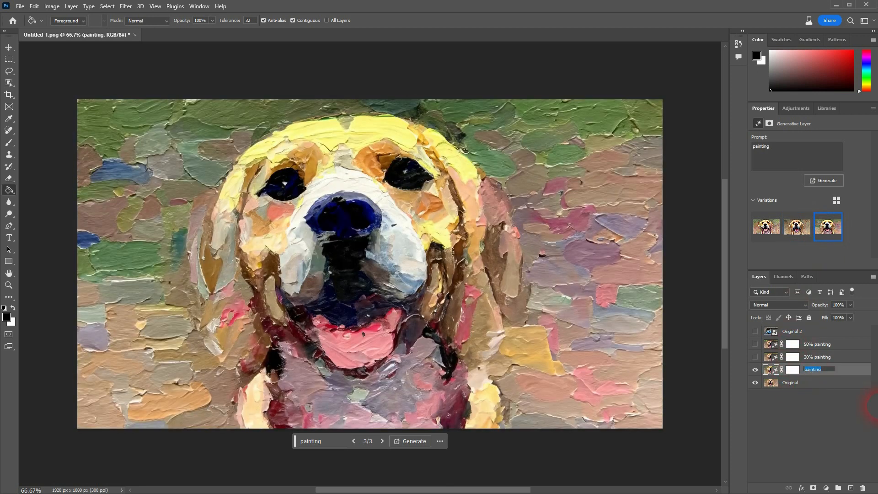
text(60% painting)
key(Return)
click(755, 370)
- Show the 30% painting and 50% painting layers one at a time to compare their strength, hiding each again
click(755, 357)
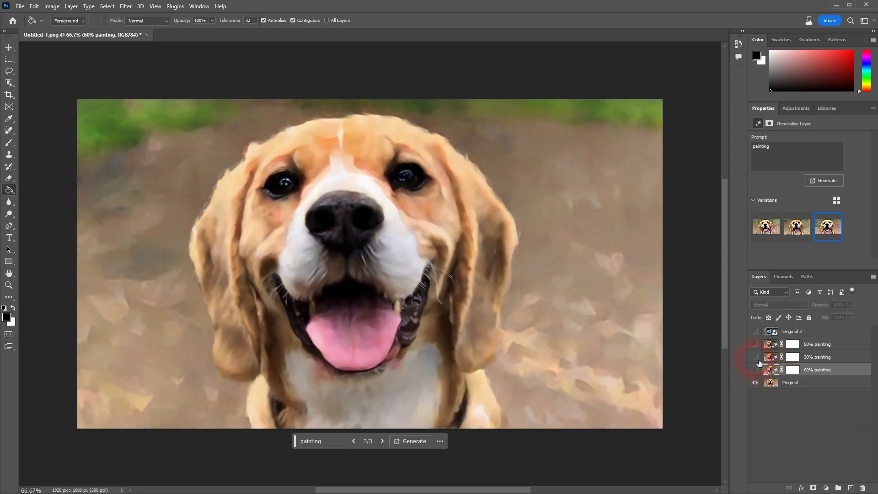
click(755, 358)
click(755, 345)
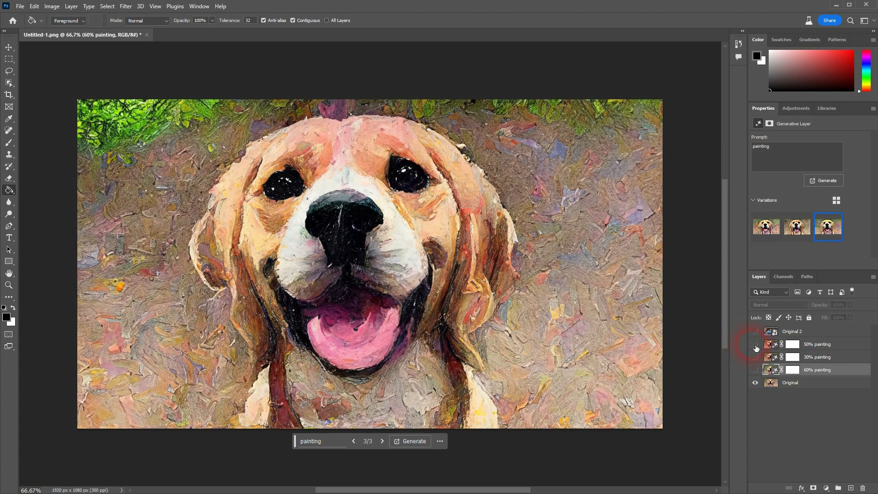
click(755, 344)
- Show the Original 2 car layer, hide the Original dog layer and make Original 2 active
click(755, 331)
click(756, 386)
click(797, 332)
click(802, 304)
- Load the 60% gray Alpha 1 channel as a selection, hide the channel overlay and return to the Original 2 layer
click(787, 279)
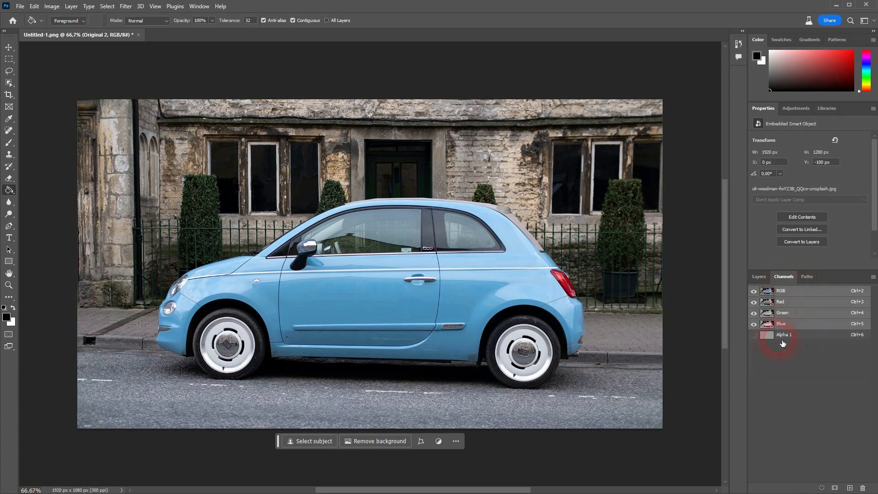
click(759, 337)
ctrl+click(768, 338)
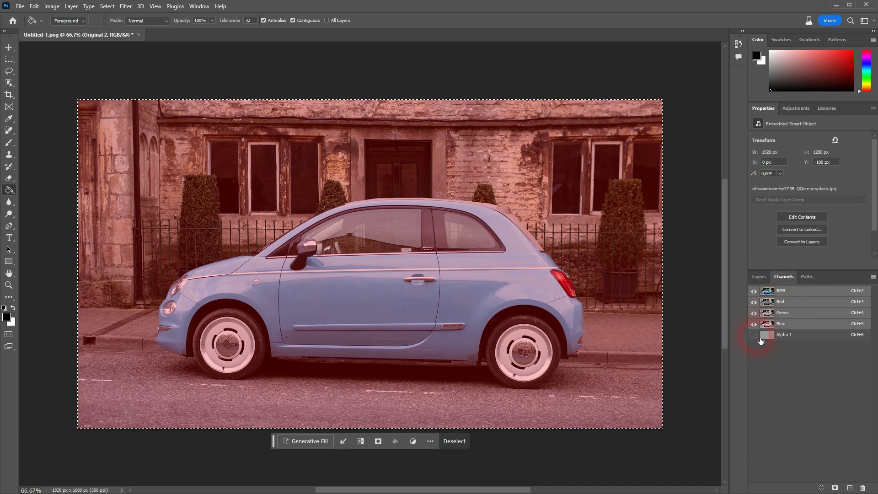
click(754, 336)
click(759, 277)
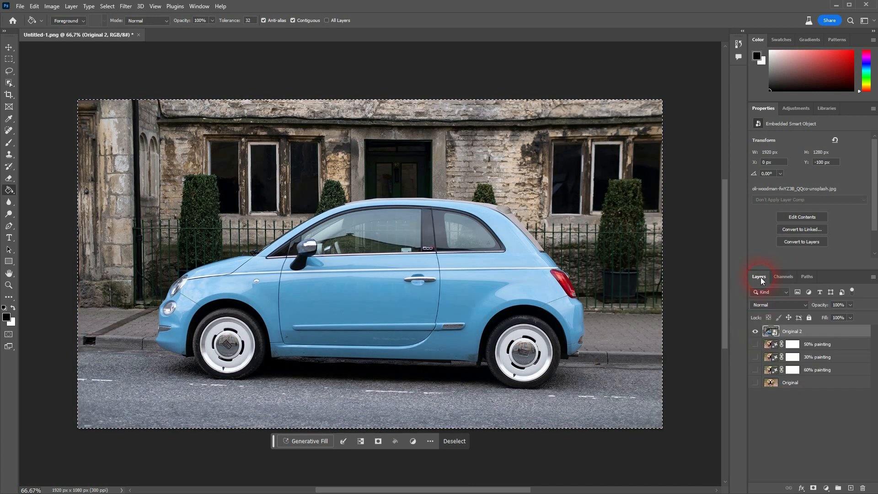
- Generate a "crayon drawing" Generative Fill over the car photo from the 60% selection and choose the third variation
click(315, 441)
text(crayo)
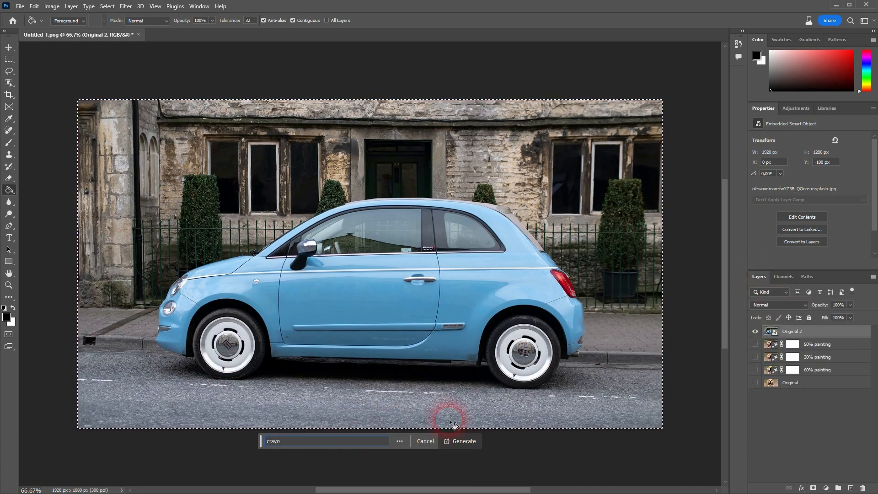
text(n drawing)
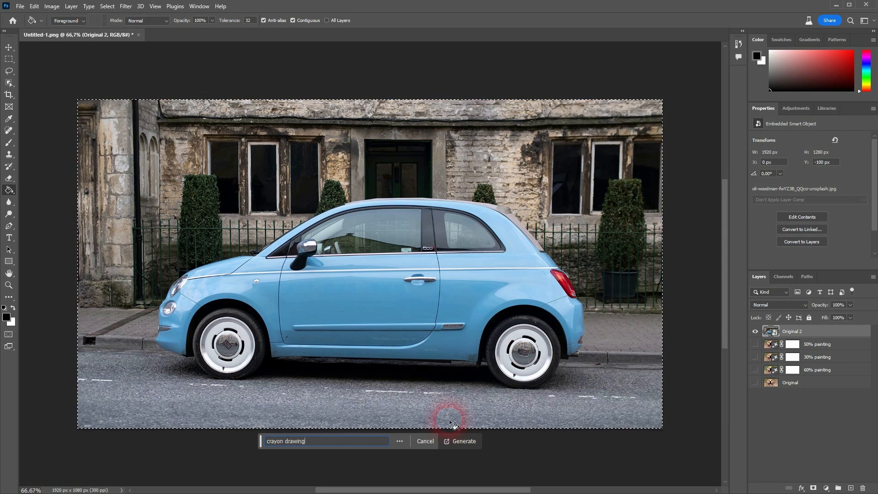
click(466, 438)
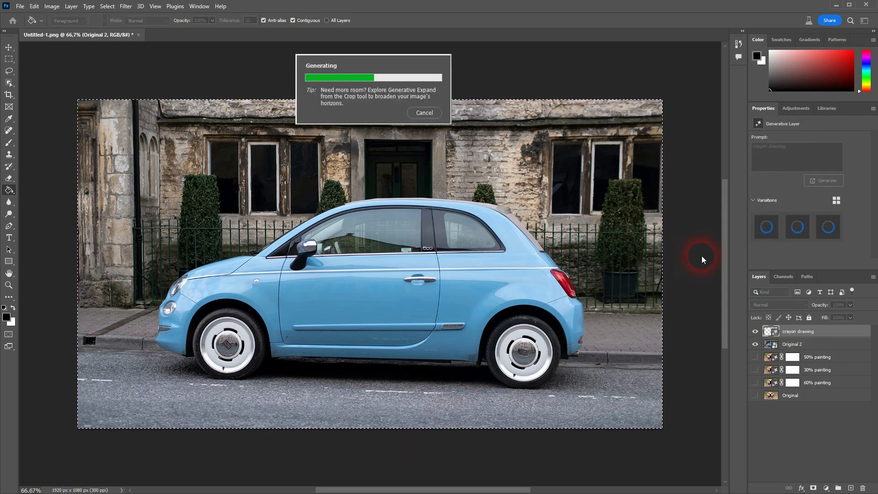
click(799, 232)
click(835, 232)
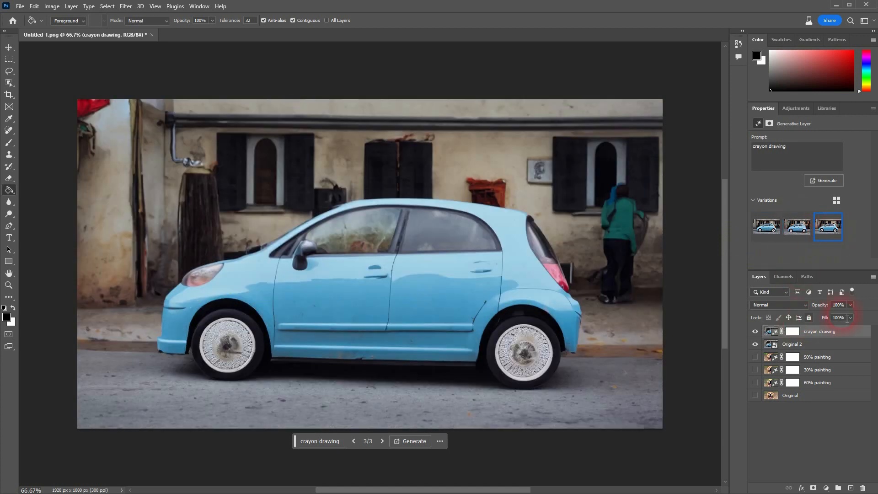
- Rename the new generative layer to "60% crayon drawing", hide it and make Original 2 active
double_click(816, 332)
key(Home)
text(60%)
key(Return)
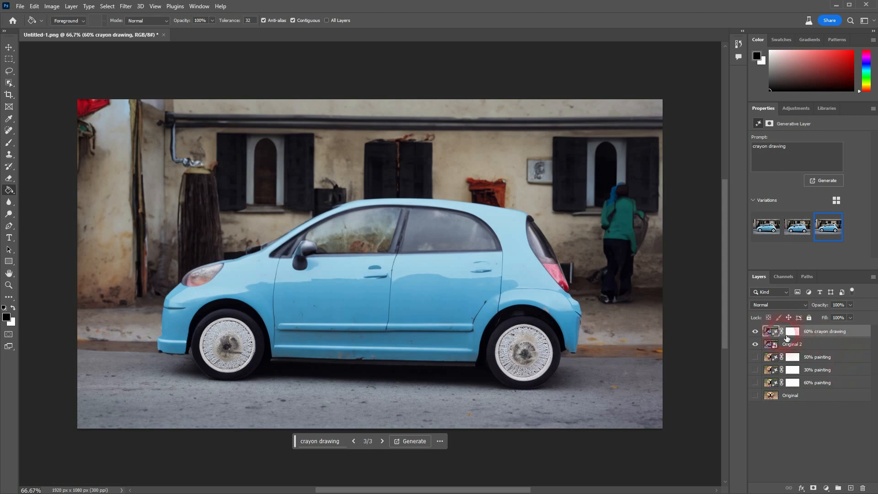
click(755, 331)
click(791, 350)
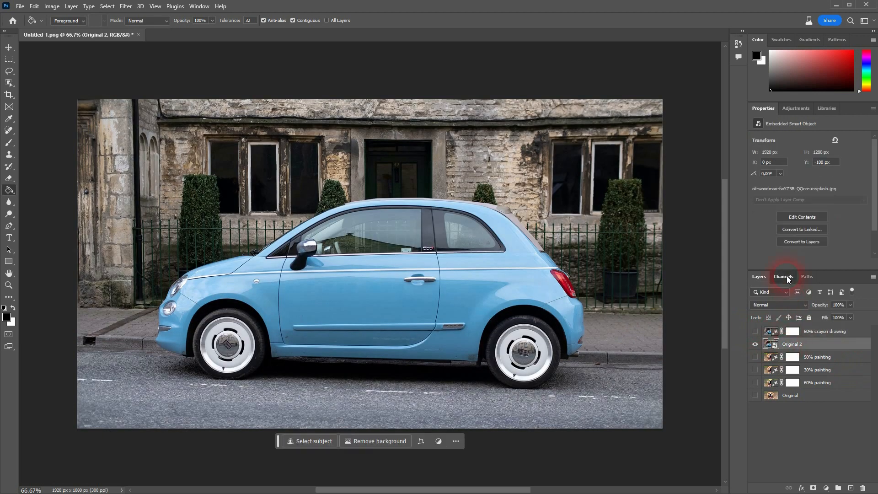
- Refill the Alpha 1 channel with a gray of 70% brightness using the Paint Bucket tool
click(784, 277)
click(792, 336)
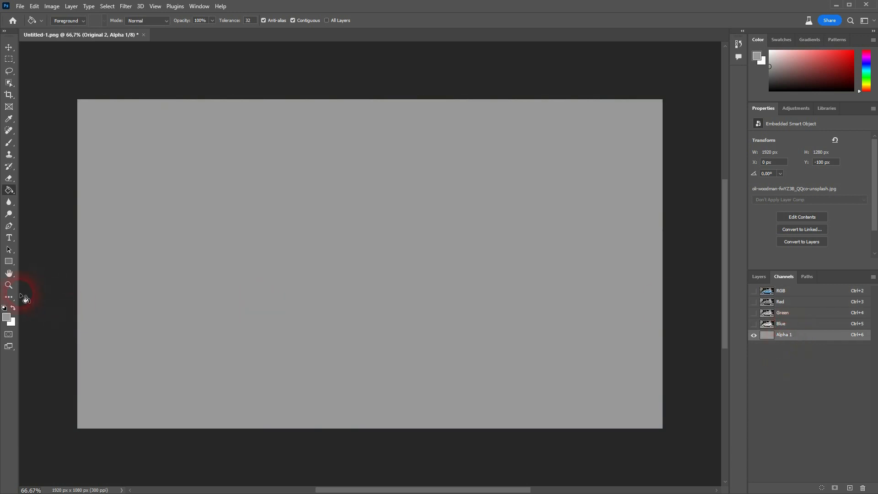
click(10, 319)
click(344, 119)
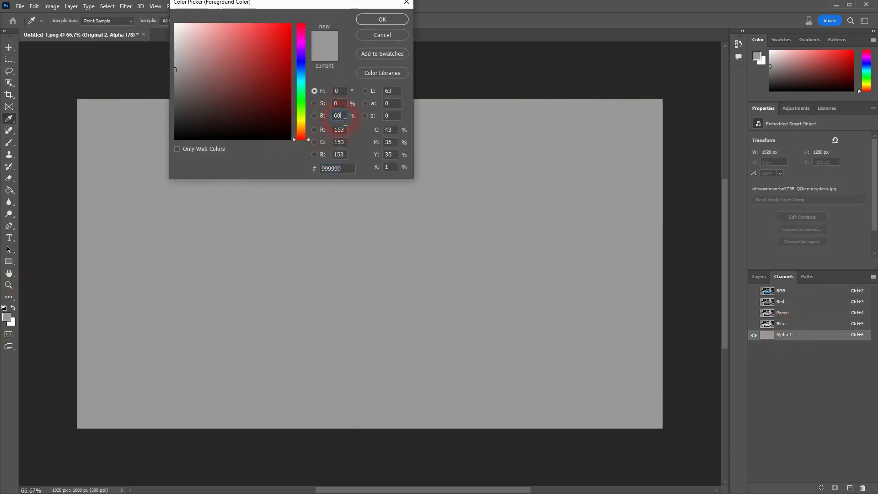
text(70)
click(382, 19)
key(g)
click(353, 272)
click(319, 259)
- Load the 70% gray Alpha 1 channel as a selection and select the Original 2 layer
ctrl+click(767, 335)
click(760, 277)
click(811, 351)
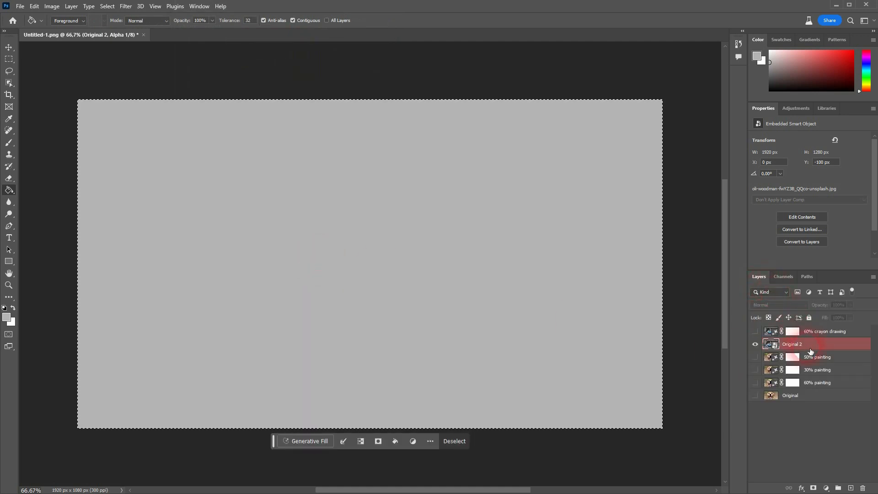
click(707, 376)
- Generate a "crayon drawing" Generative Fill from the 70% selection, compare the variations and keep the third one
click(300, 446)
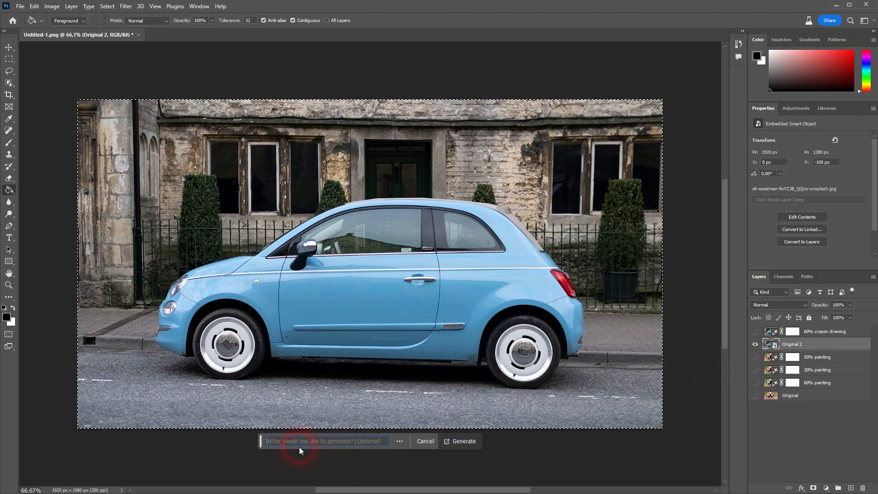
text(crayon drawing)
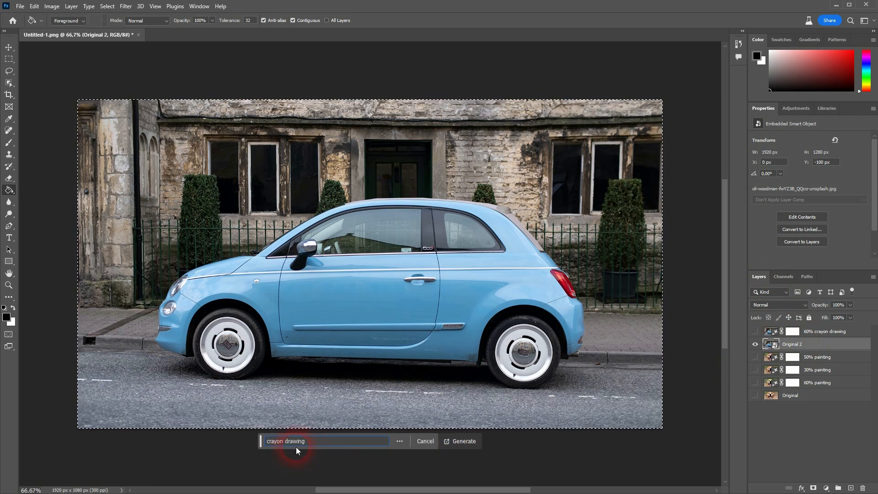
click(464, 445)
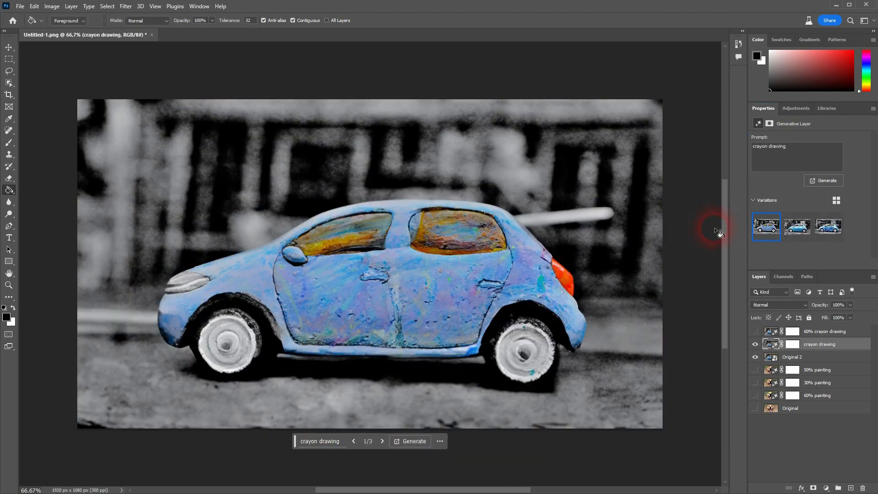
click(798, 228)
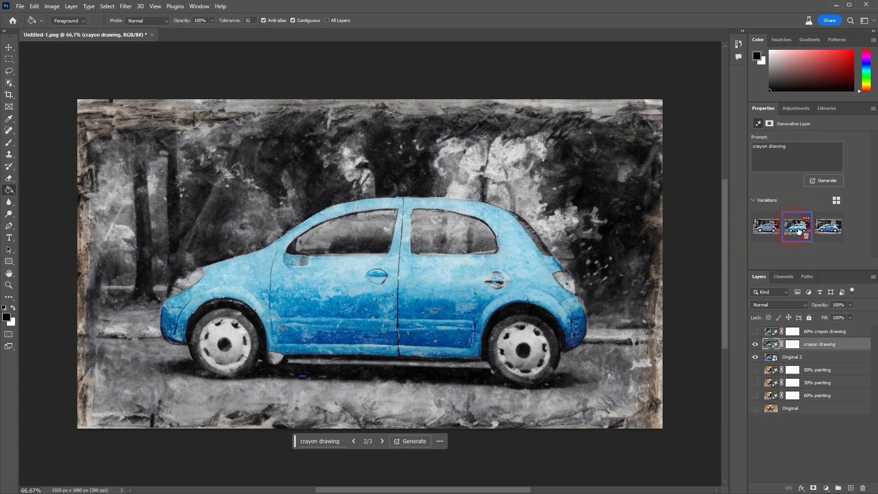
click(827, 231)
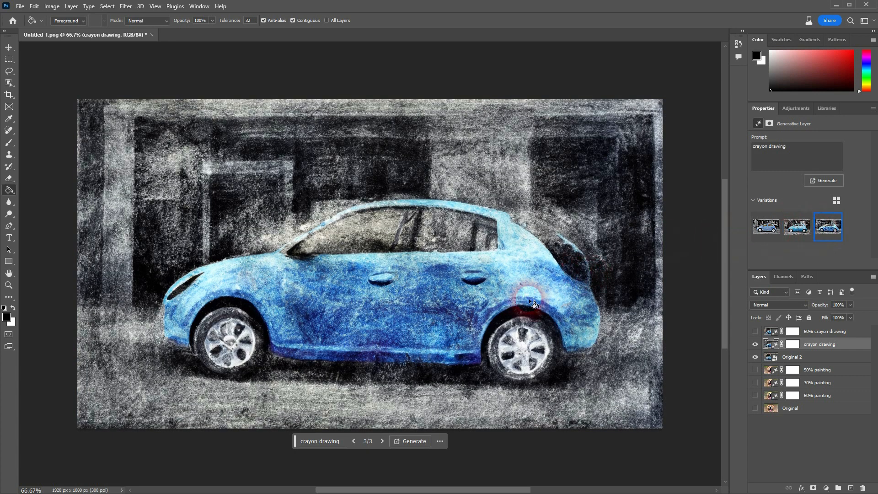
- Rename the new generative layer to "70% crayon drawing", hide it and make Original 2 active
double_click(813, 346)
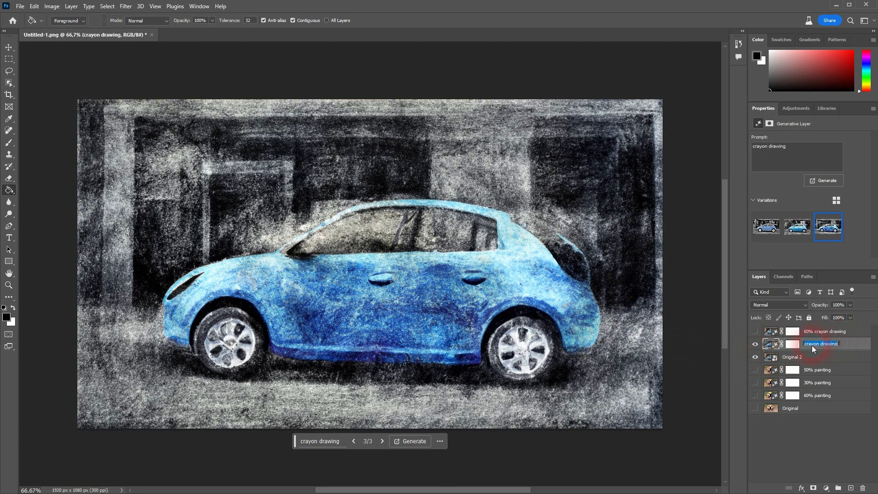
key(Home)
text(70%)
key(Return)
click(755, 345)
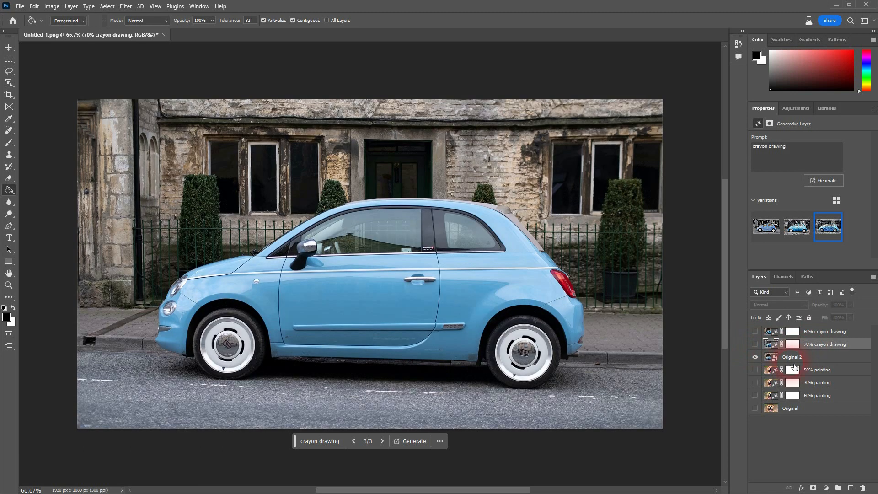
click(796, 357)
- Show the Alpha 1 channel and refill it with a gray of 65% brightness using the Paint Bucket tool
click(791, 276)
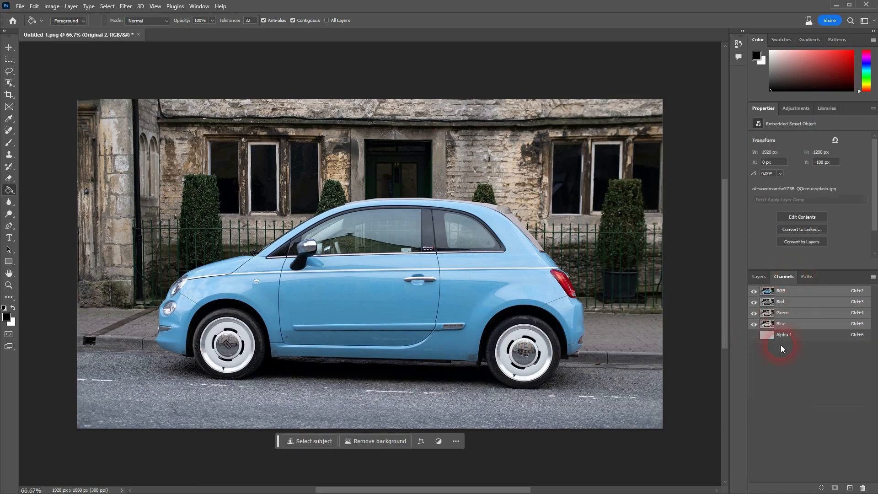
click(755, 335)
click(780, 335)
click(12, 318)
click(13, 318)
click(321, 120)
text(65)
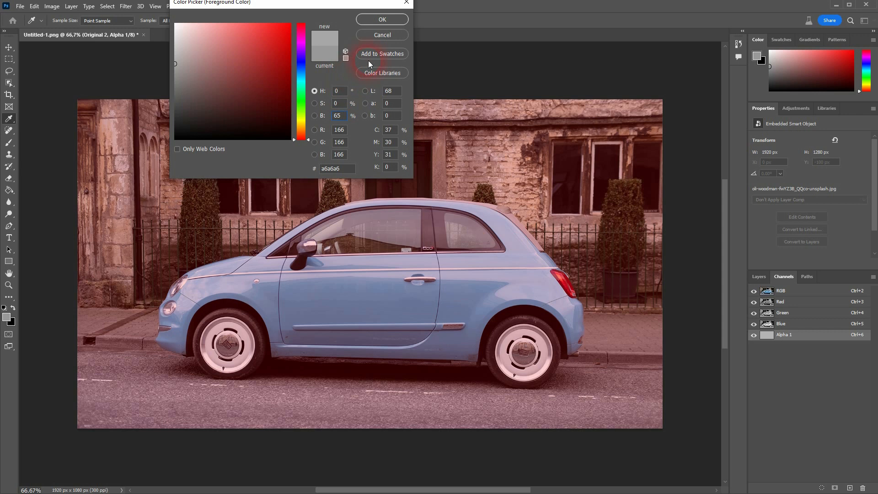
click(369, 19)
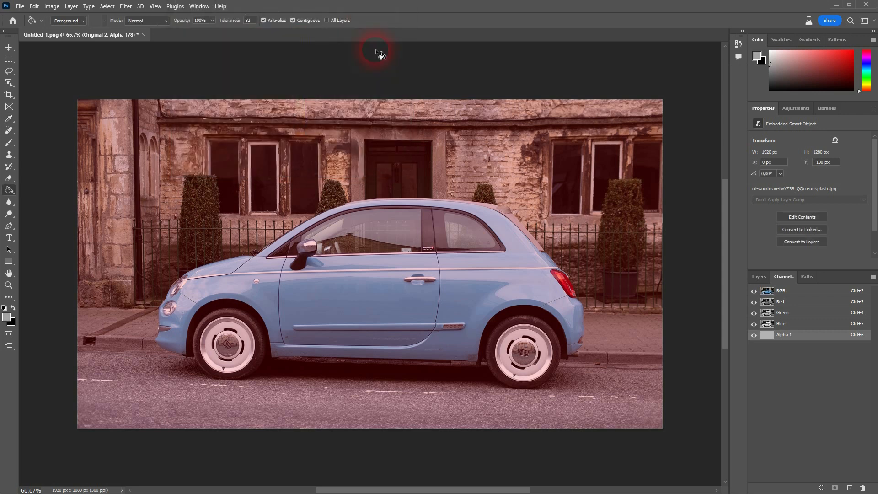
click(303, 249)
- Load the 65% gray Alpha 1 channel as a selection, hide its overlay and select the Original 2 layer
click(783, 380)
ctrl+click(772, 339)
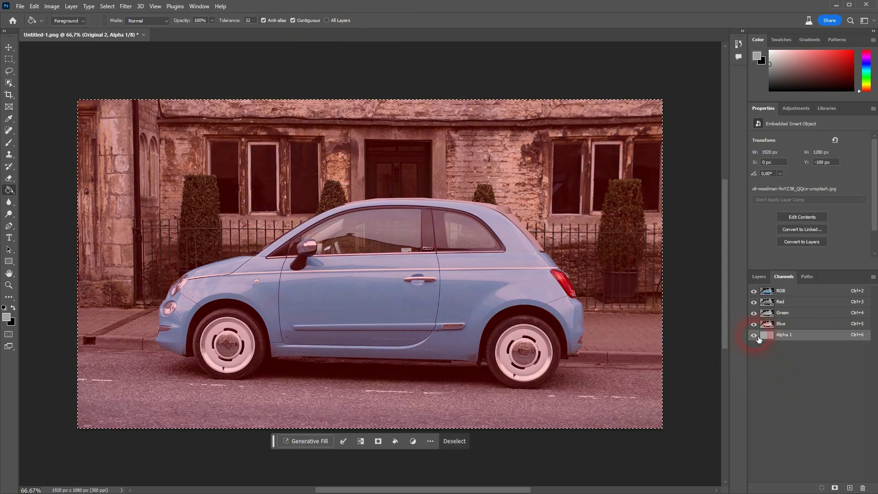
click(767, 291)
click(763, 276)
click(820, 362)
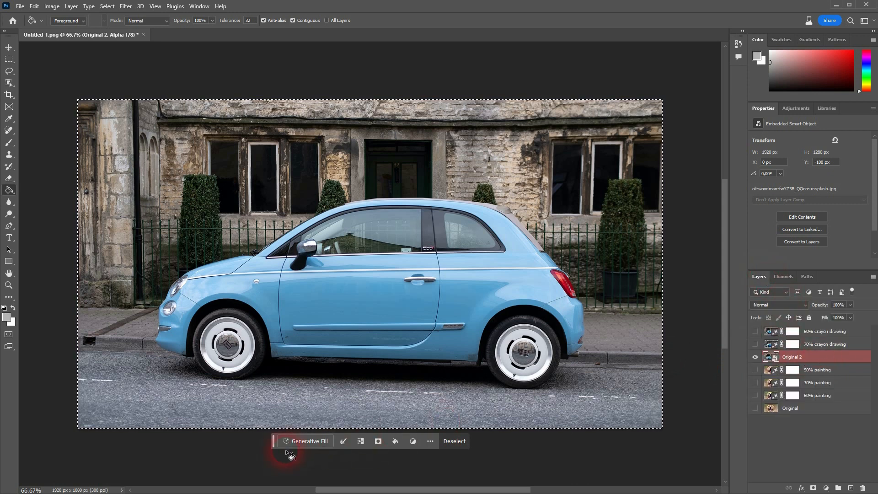
- Generate a "crayon drawing" Generative Fill from the 65% selection, compare the variations and keep the third one
click(305, 441)
text(crayo)
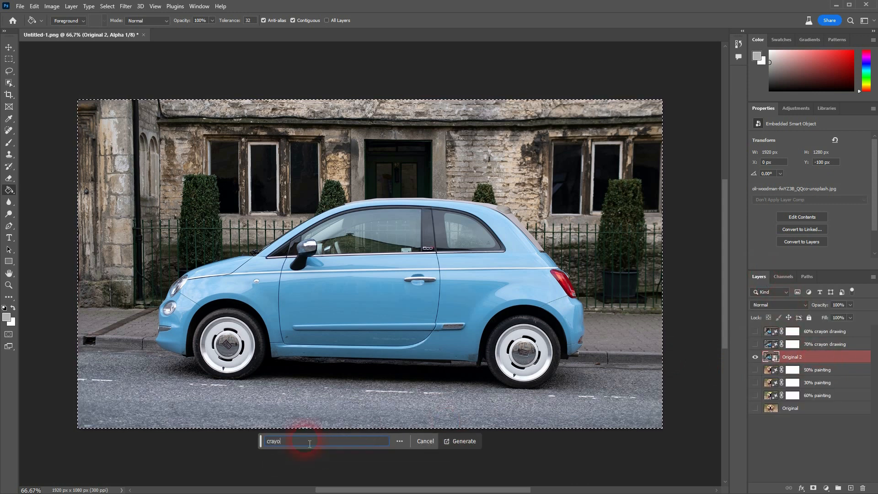
text(n drawing)
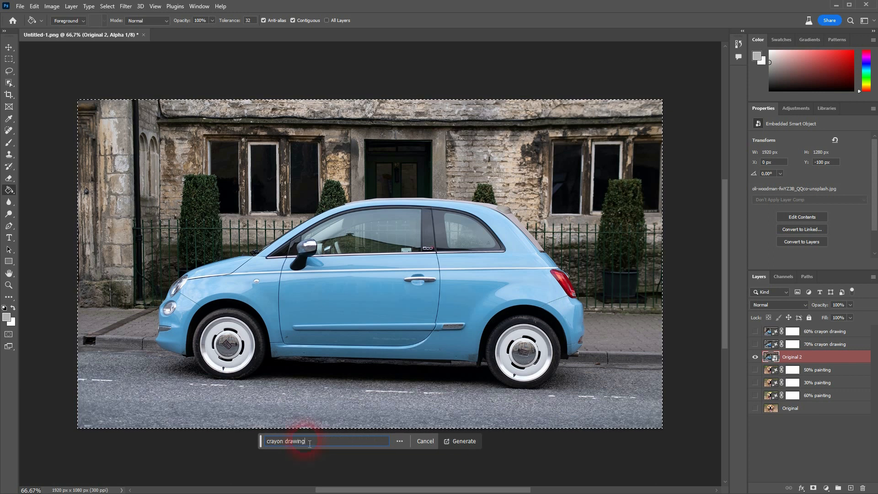
click(458, 442)
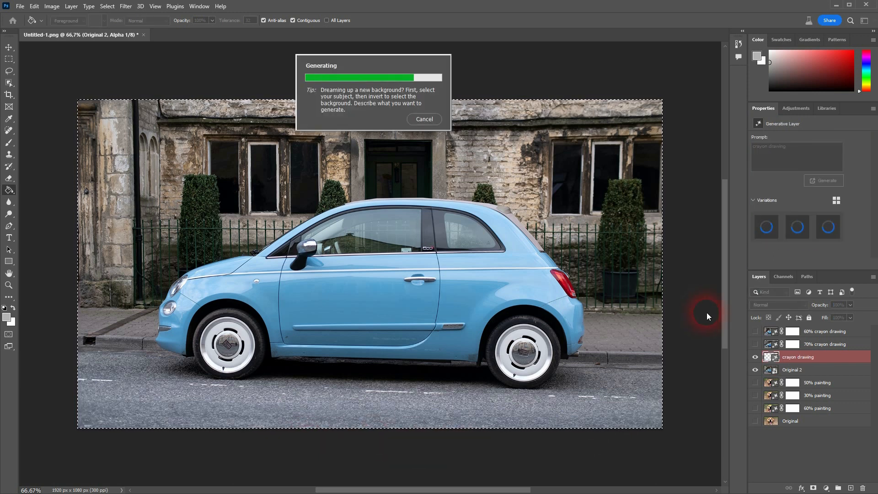
click(805, 233)
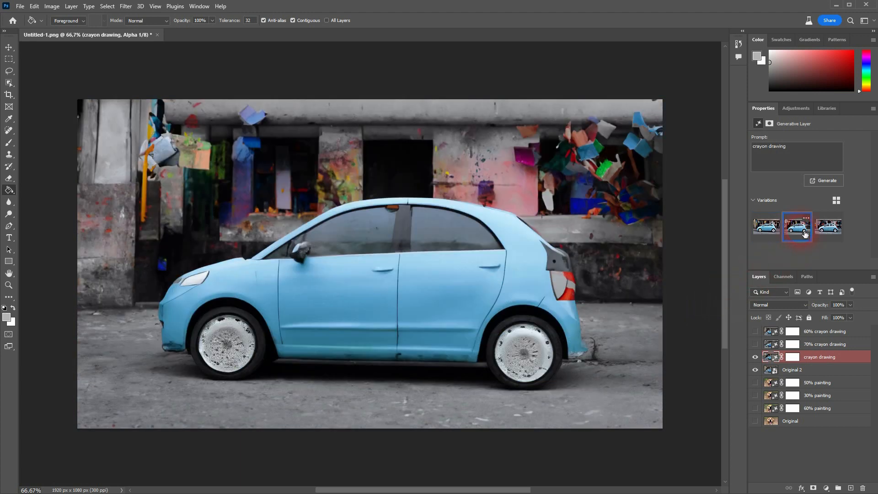
click(830, 233)
- Rename the new generative layer to "65% crayon drawing", hide the crayon drawing layers and make Original 2 active
click(826, 362)
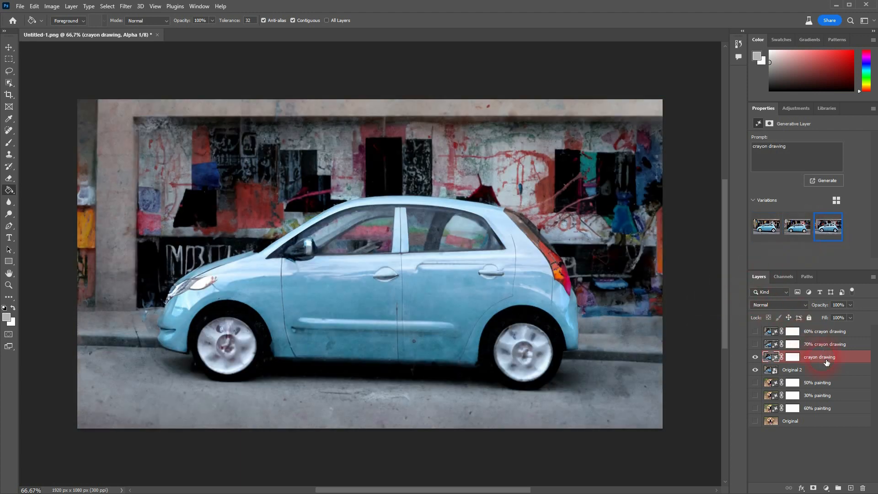
text(65%)
key(Return)
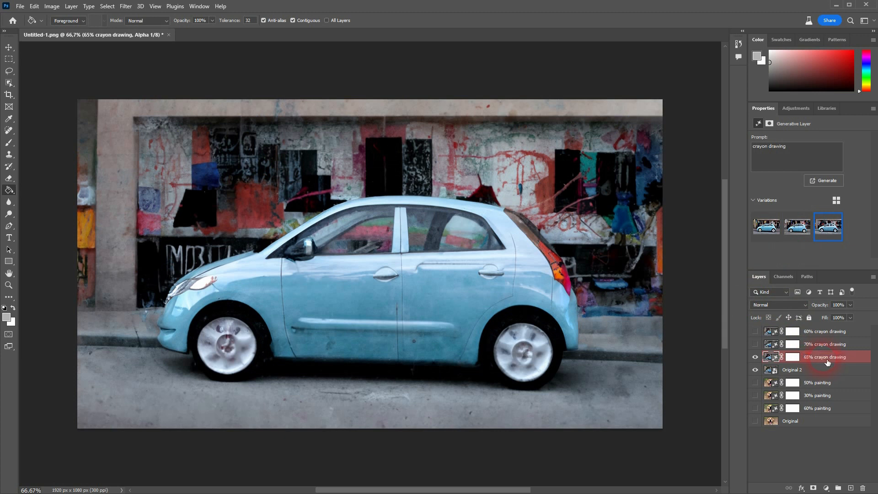
click(756, 356)
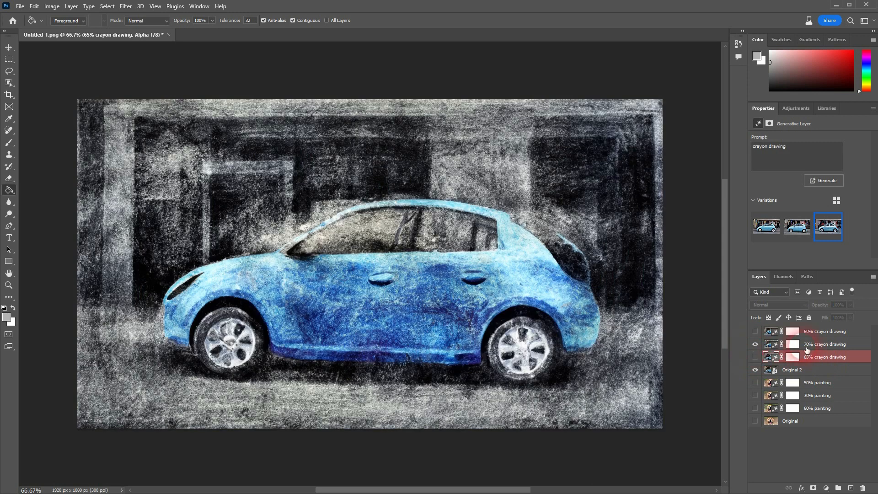
click(755, 344)
click(812, 375)
- Show the Alpha 1 channel and refill it with a gray of 90% brightness using the Paint Bucket tool
click(784, 277)
click(758, 338)
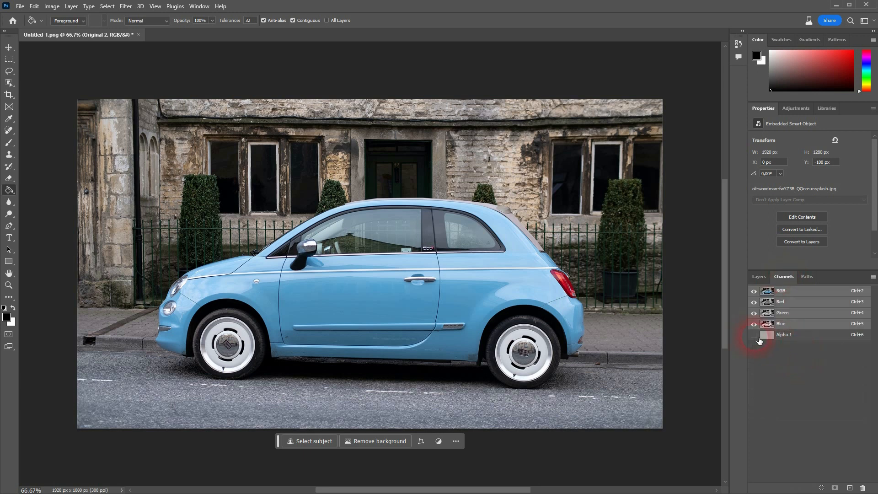
click(784, 336)
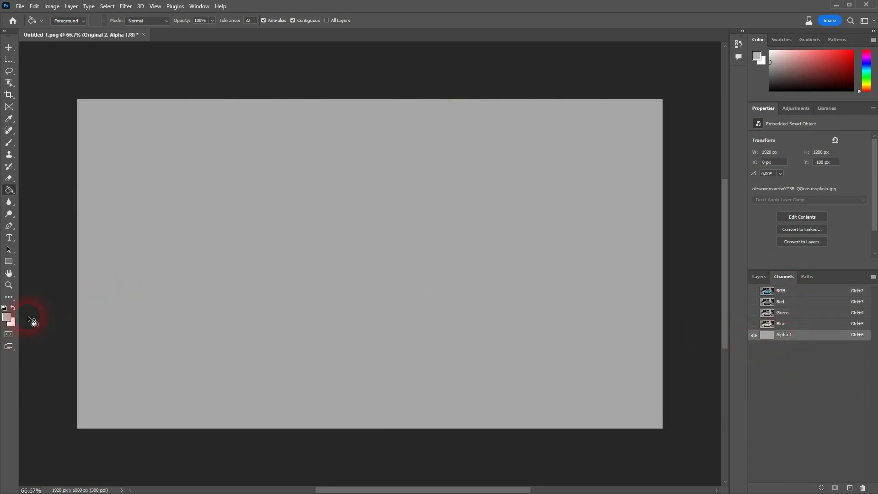
click(9, 320)
click(338, 116)
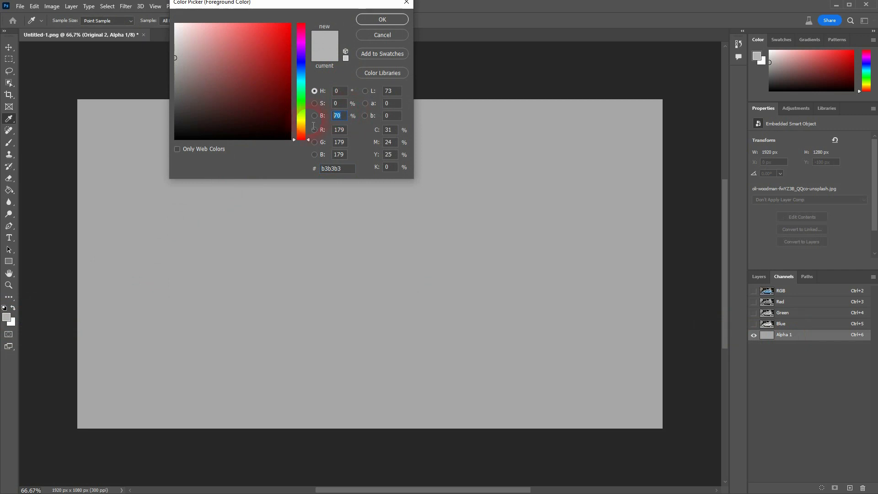
text(90)
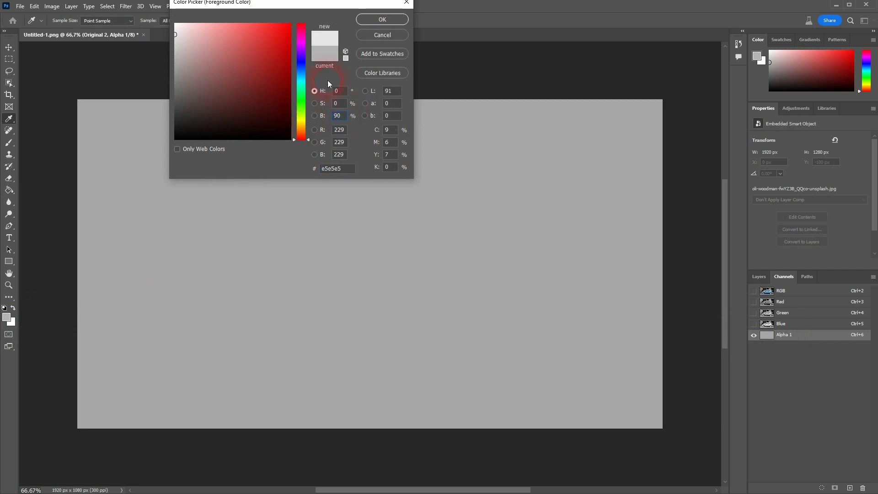
click(382, 20)
key(g)
click(362, 261)
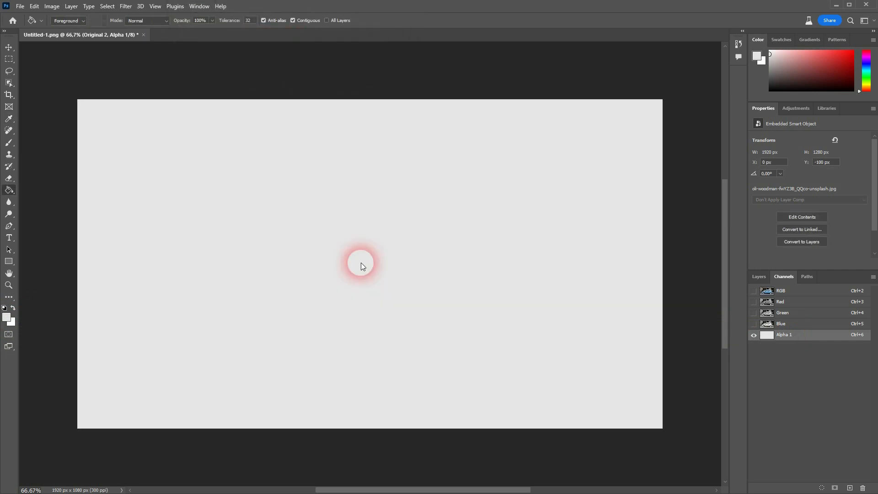
- Load the 90% gray Alpha 1 channel as a selection and select the Original 2 layer
ctrl+click(771, 341)
click(762, 276)
click(815, 373)
- Generate a "crayon drawing" Generative Fill from the 90% selection, compare all three variations and keep the first one
click(297, 440)
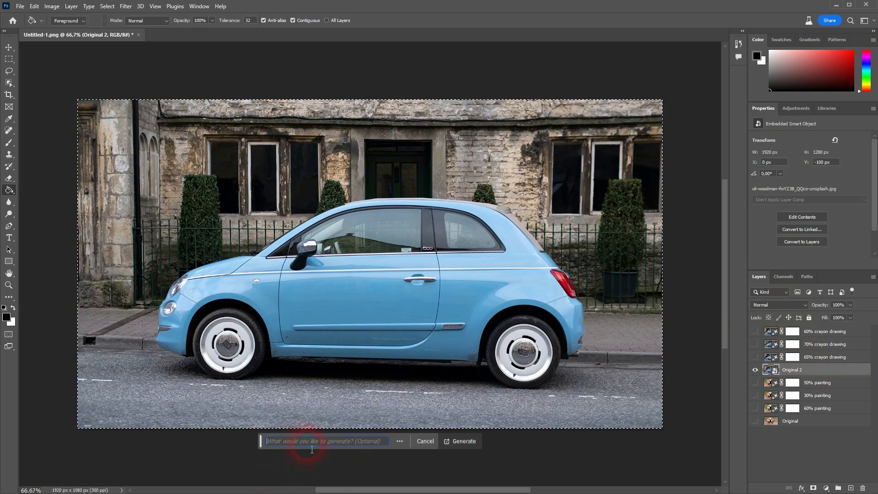
text(crayon)
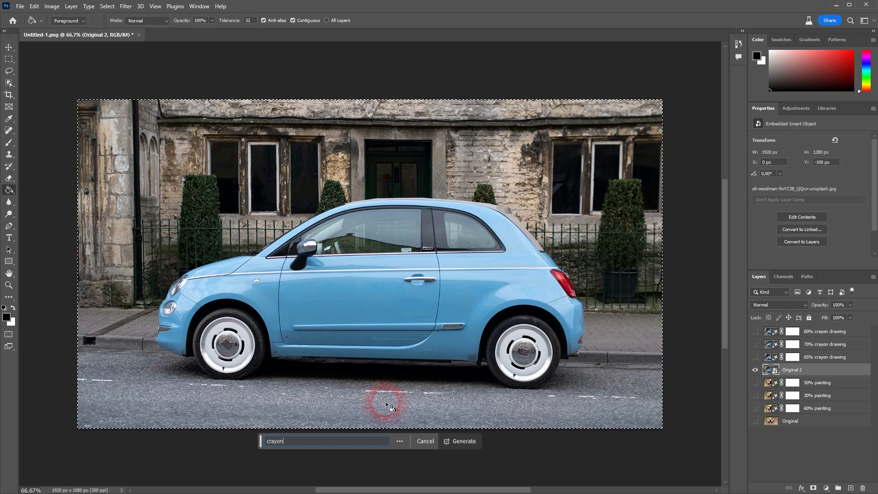
click(783, 276)
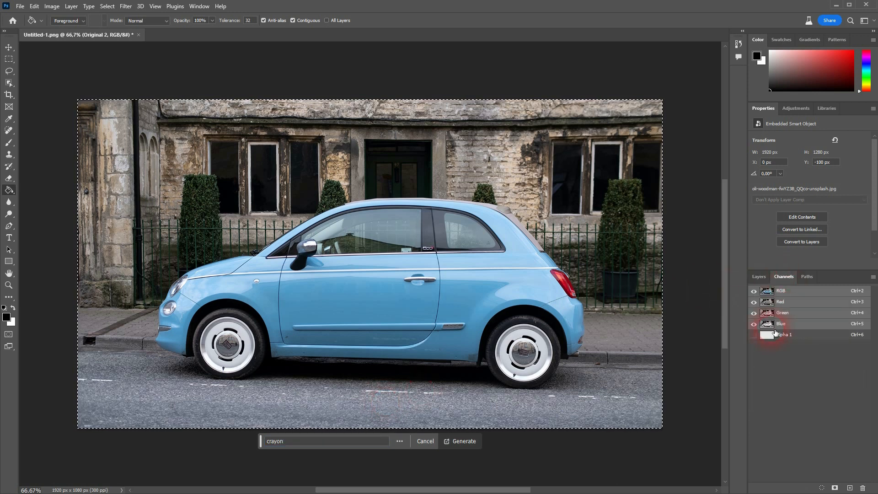
click(759, 277)
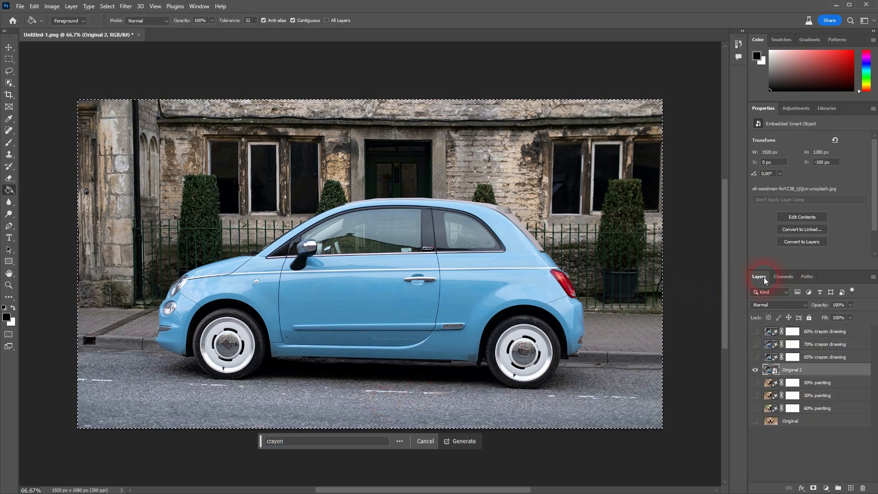
click(303, 449)
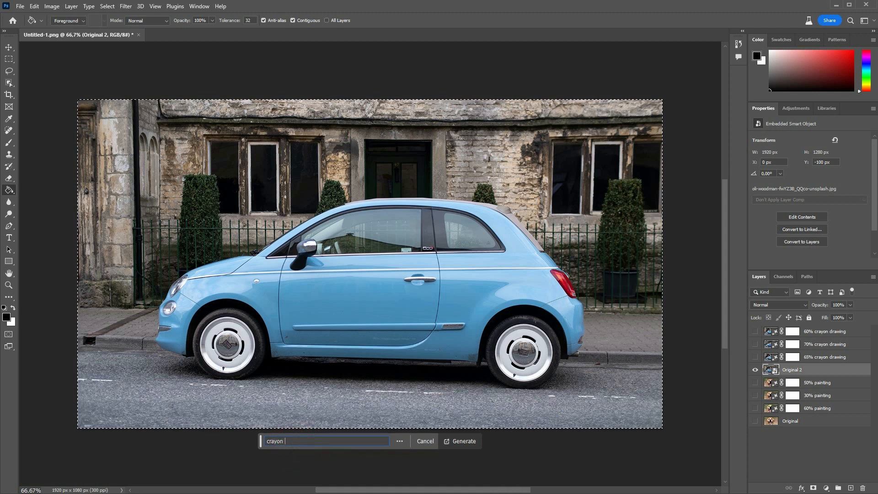
text(drawing)
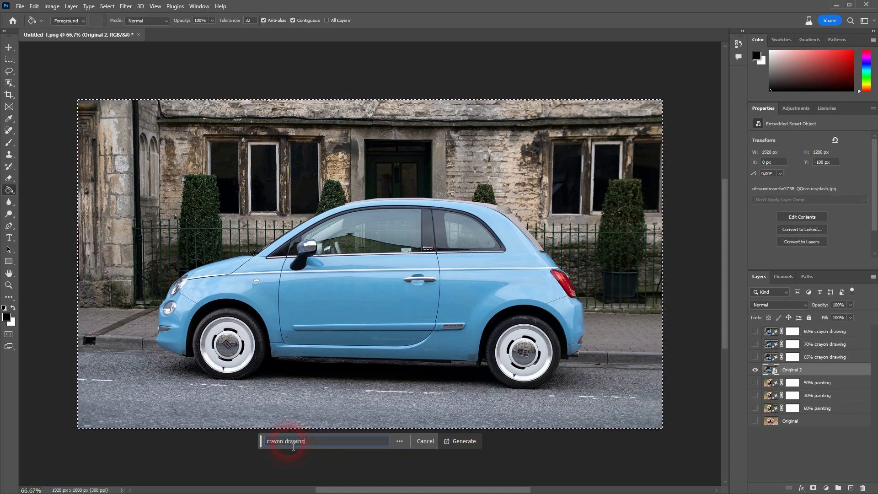
click(457, 440)
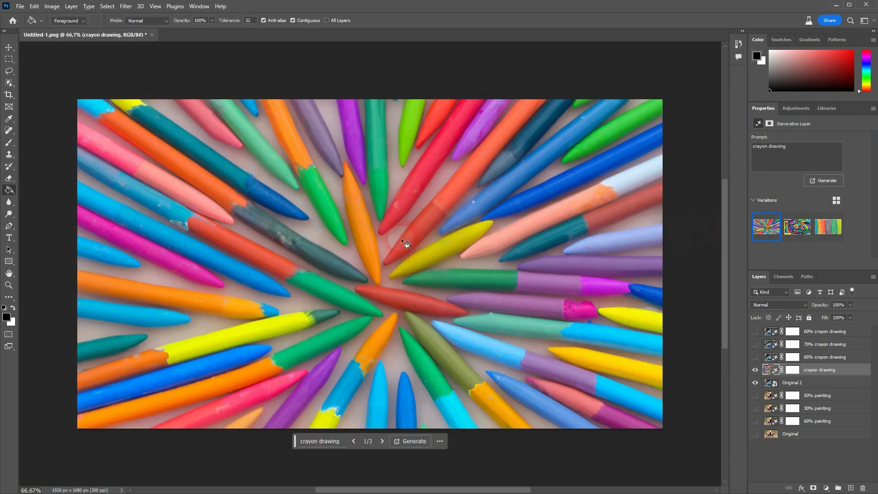
click(798, 243)
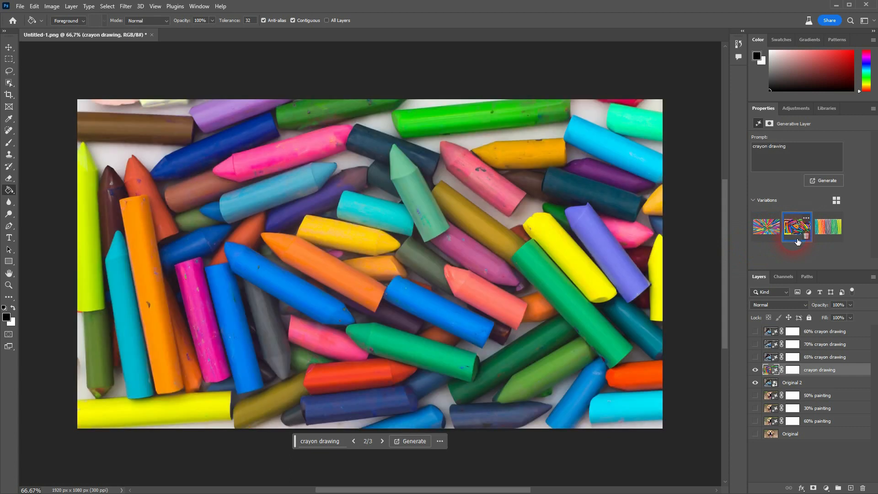
click(836, 235)
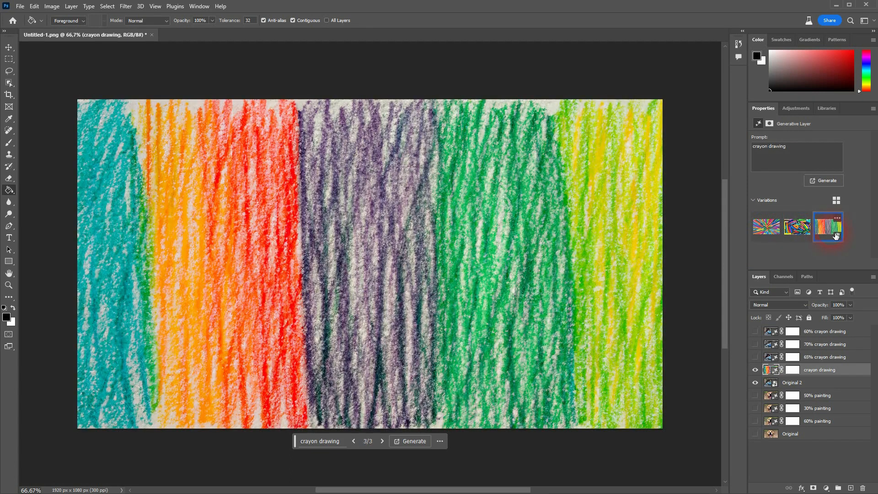
click(763, 231)
- Rename the new generative layer to "90% crayon drawing" and show the 70% crayon drawing layer in its place
click(816, 372)
double_click(817, 371)
key(Home)
text(90%)
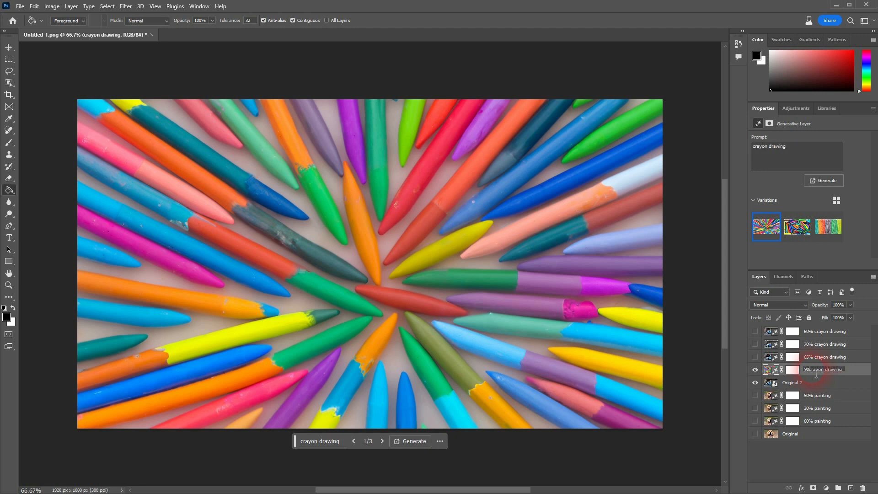
key(Return)
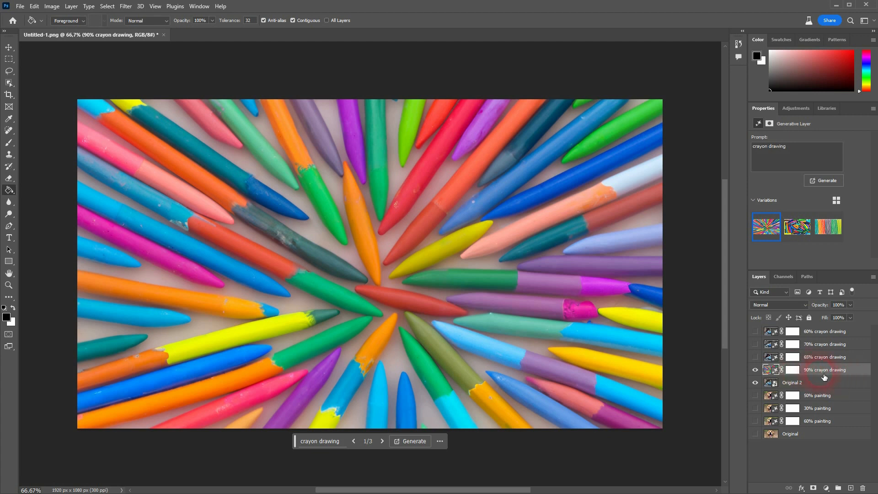
click(755, 370)
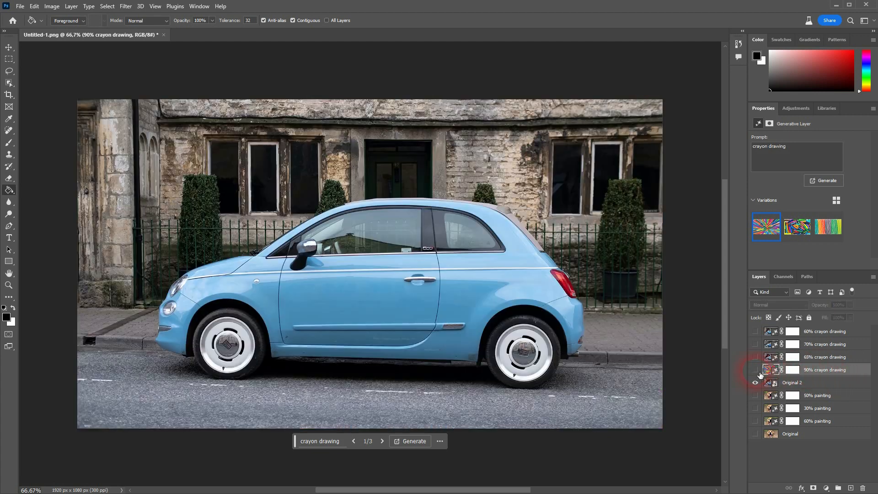
click(756, 346)
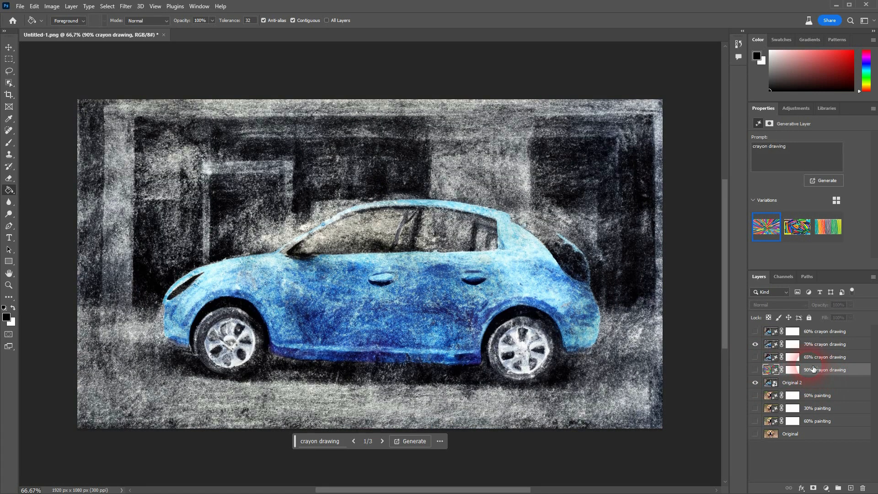